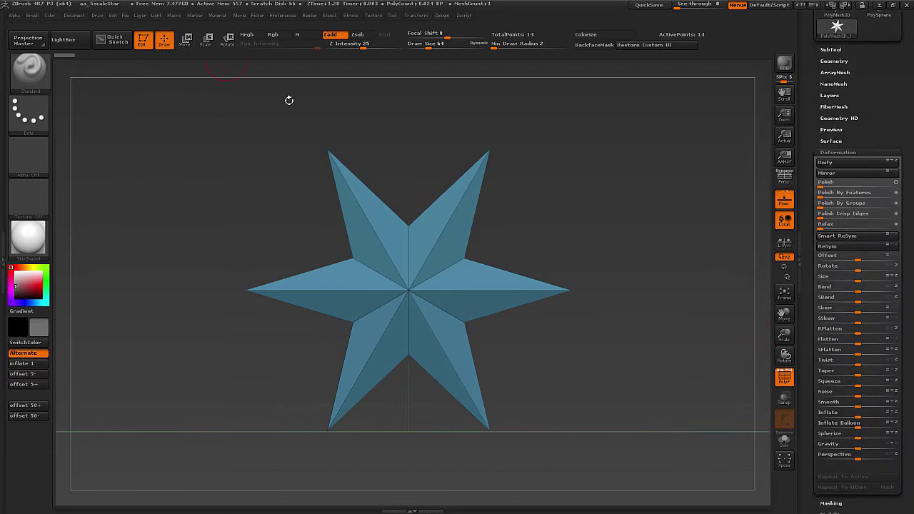
# Load the Nickz_humanMaleAverage figure from the LightBox tool library and isolate its body subtool.
pyautogui.moveTo(807, 123); pyautogui.dragTo(808, 187)
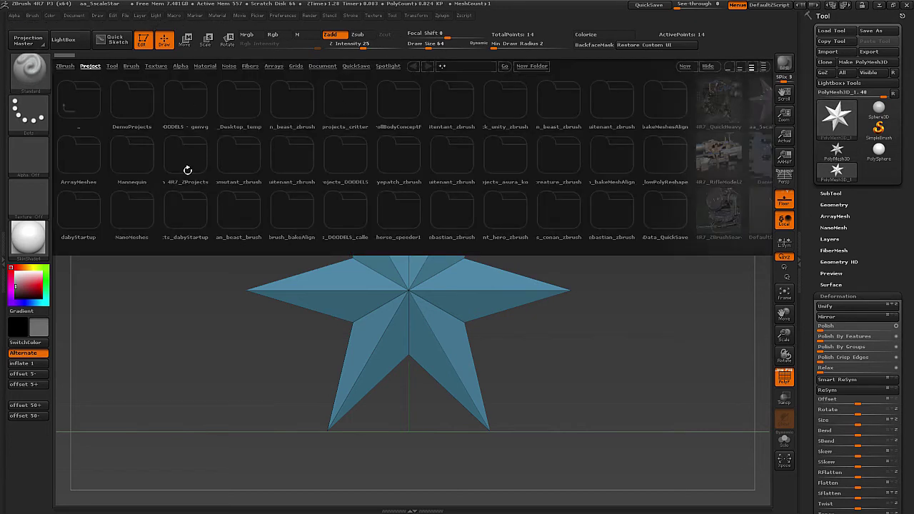
pyautogui.click(112, 66)
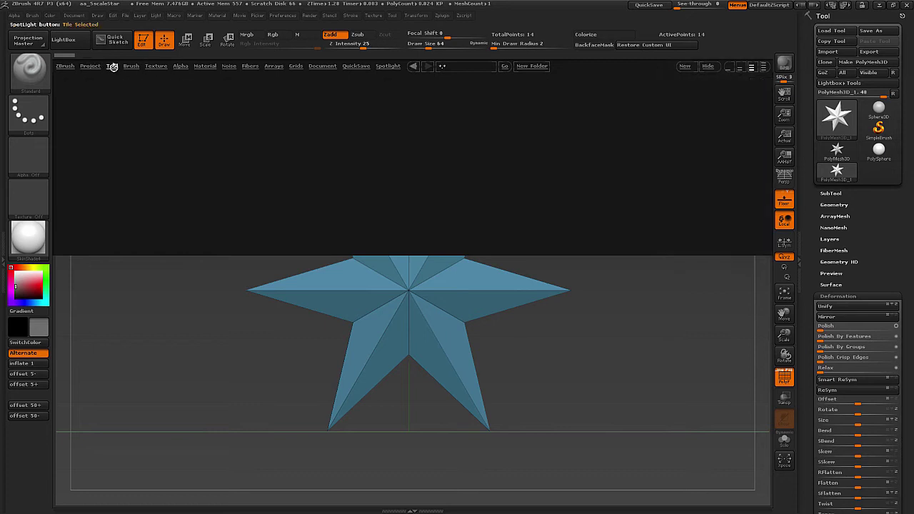
pyautogui.doubleClick(241, 213)
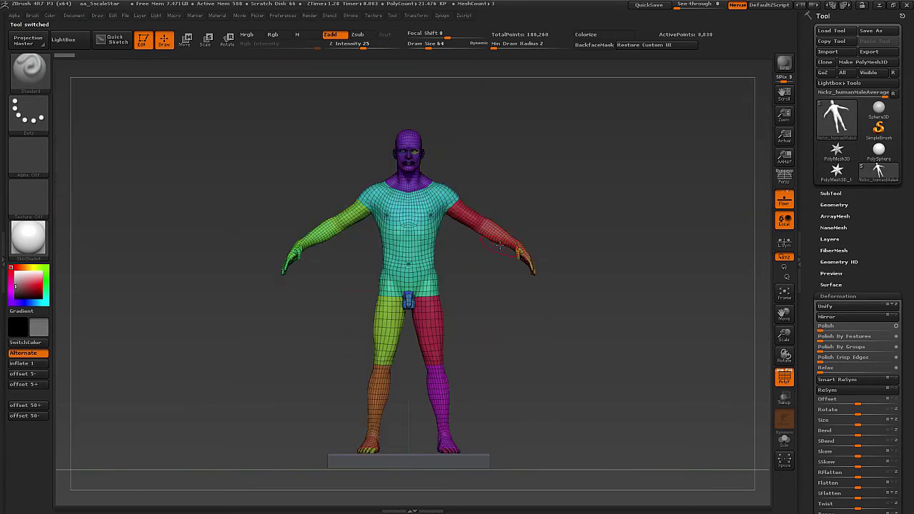
pyautogui.hotkey('alt', 's')
pyautogui.moveTo(548, 200)
pyautogui.keyDown('alt'); pyautogui.mouseDown()
pyautogui.moveTo(557, 200)
pyautogui.moveTo(530, 170)
pyautogui.moveTo(538, 190)
pyautogui.mouseUp(); pyautogui.keyUp('alt')
pyautogui.hotkey('shift', 'f')
pyautogui.hotkey('shift', 'f')
pyautogui.press('f')
# Mask the whole body except the figure's left arm using a topological Transpose mask.
pyautogui.press('w')
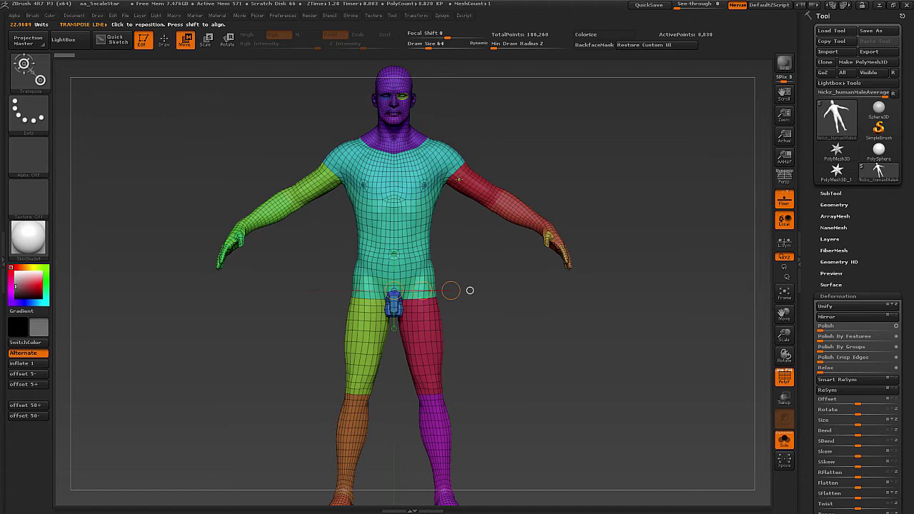
pyautogui.keyDown('ctrl'); pyautogui.moveTo(438, 163); pyautogui.dragTo(495, 206); pyautogui.keyUp('ctrl')
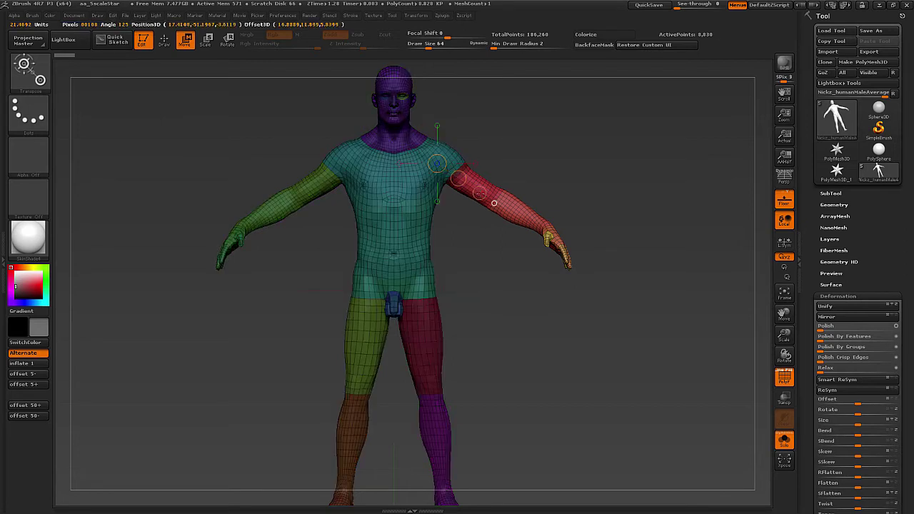
pyautogui.hotkey('ctrl', 'i')
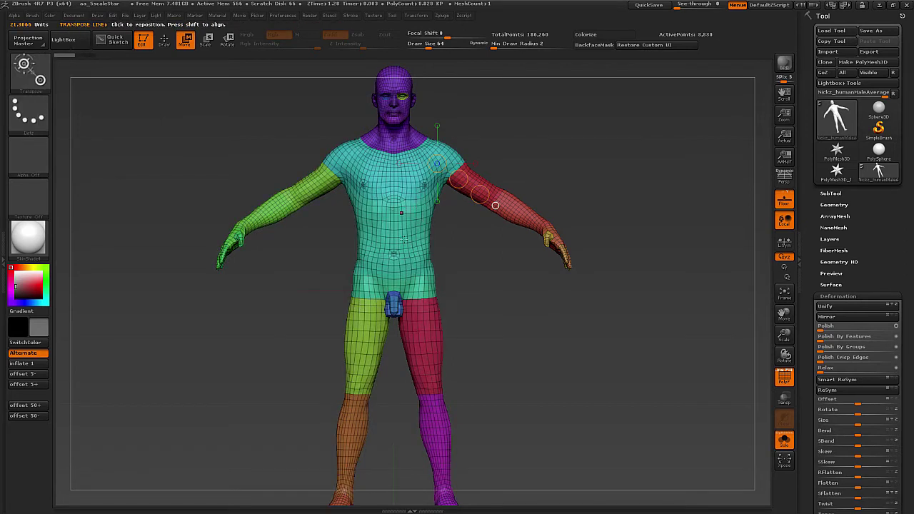
pyautogui.hotkey('ctrl', 'i')
pyautogui.moveTo(406, 206); pyautogui.dragTo(451, 275)
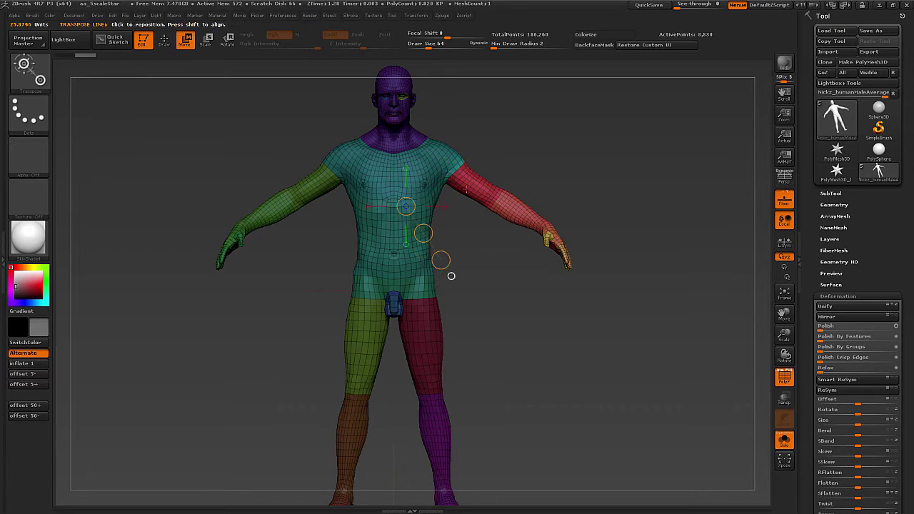
# Rotate the unmasked left arm down toward the torso and return to Draw mode.
pyautogui.moveTo(449, 173)
pyautogui.mouseDown()
pyautogui.moveTo(487, 276)
pyautogui.moveTo(438, 298)
pyautogui.mouseUp()
pyautogui.press('r')
pyautogui.press('q')
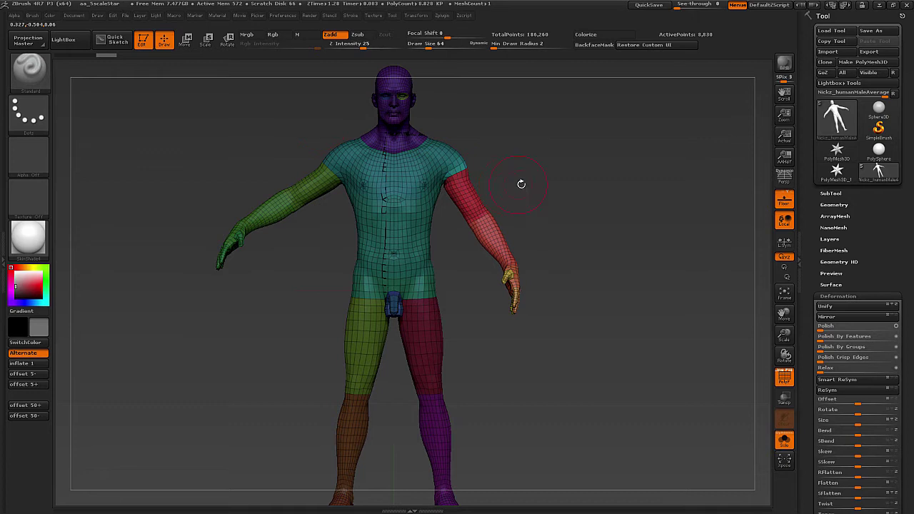
# Clear the mask, mask the lowered left arm, and apply Smart ReSym to match the opposite arm.
pyautogui.keyDown('ctrl'); pyautogui.click(587, 198); pyautogui.keyUp('ctrl')
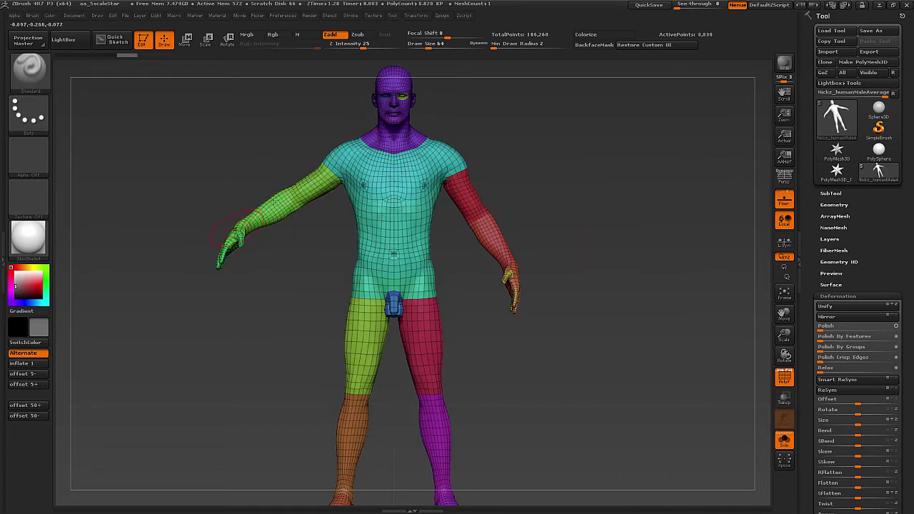
pyautogui.keyDown('ctrl'); pyautogui.moveTo(594, 111); pyautogui.dragTo(427, 364); pyautogui.keyUp('ctrl')
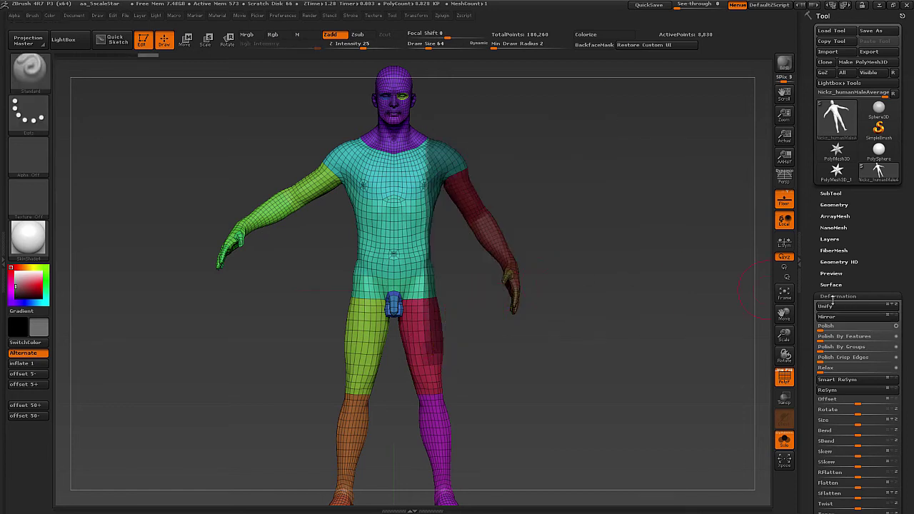
pyautogui.moveTo(809, 291); pyautogui.dragTo(808, 178)
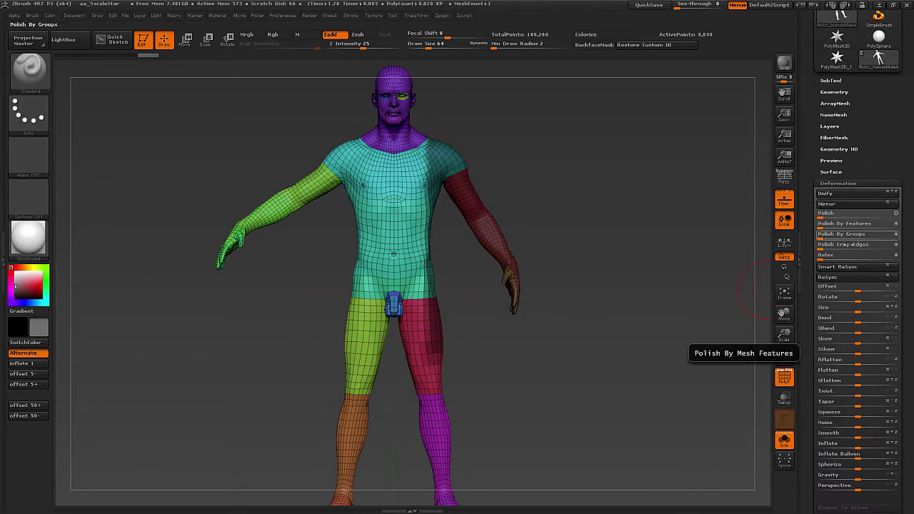
pyautogui.click(850, 266)
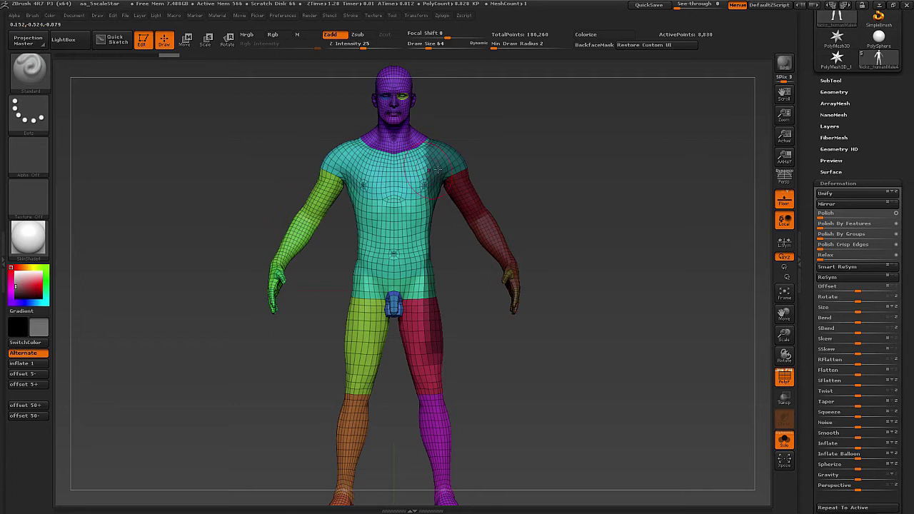
# Undo the Smart ReSym, the masks and the arm rotation.
pyautogui.press('ctrl')
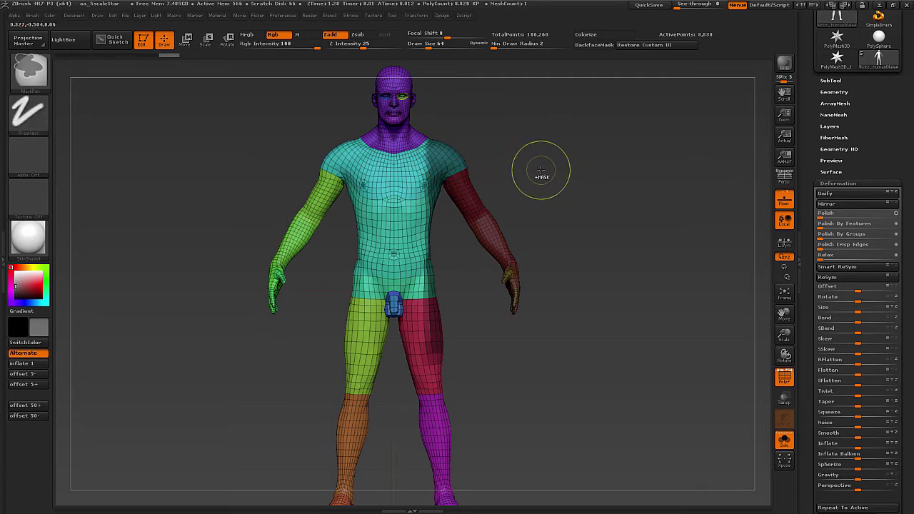
pyautogui.hotkey('ctrl', 'z')
pyautogui.hotkey('ctrl', 'z')
pyautogui.hotkey('ctrl', 'z')
pyautogui.hotkey('ctrl', 'z')
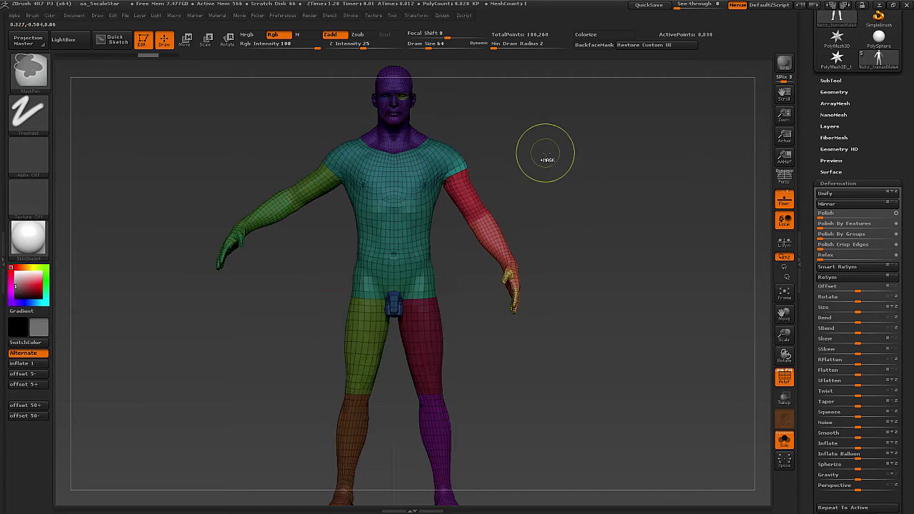
pyautogui.moveTo(569, 145)
pyautogui.keyDown('ctrl'); pyautogui.mouseDown()
pyautogui.moveTo(595, 218)
pyautogui.moveTo(607, 152)
pyautogui.moveTo(600, 176)
pyautogui.moveTo(564, 192)
pyautogui.mouseUp(); pyautogui.keyUp('ctrl')
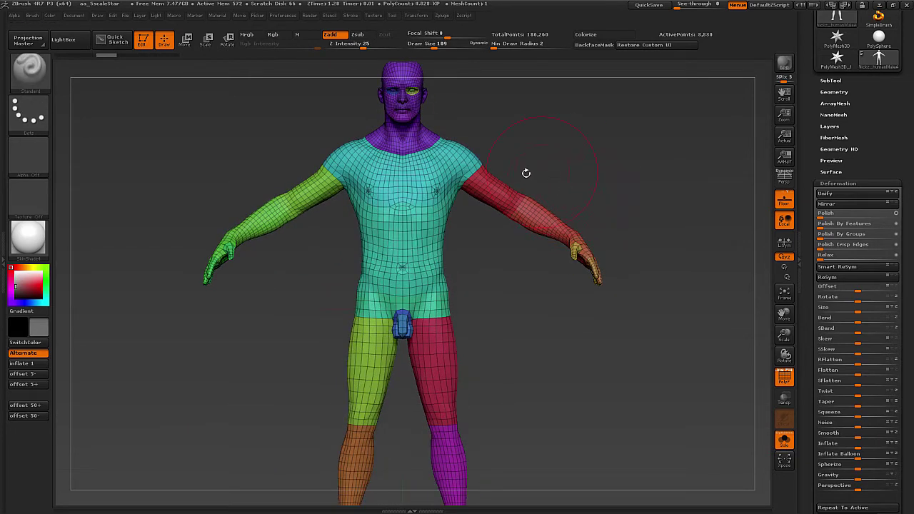
pyautogui.press('w')
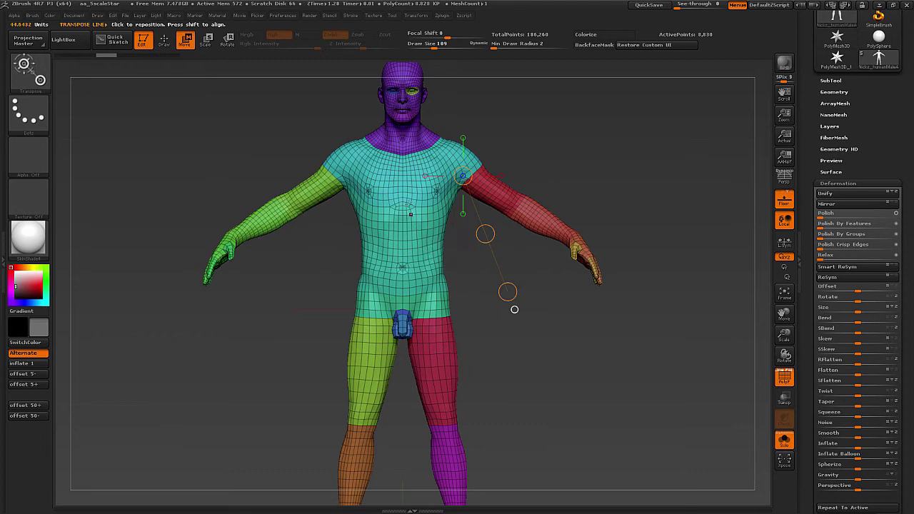
pyautogui.press('q')
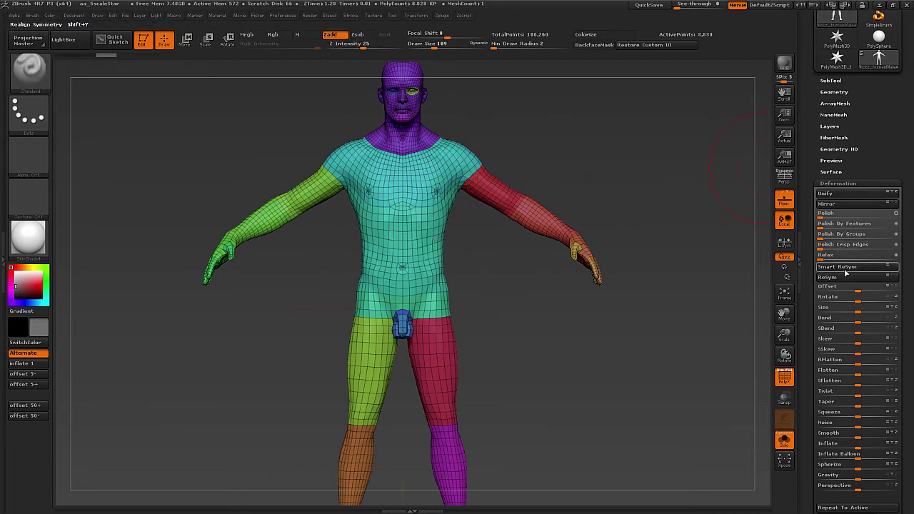
pyautogui.keyDown('alt'); pyautogui.moveTo(603, 162); pyautogui.dragTo(587, 222); pyautogui.keyUp('alt')
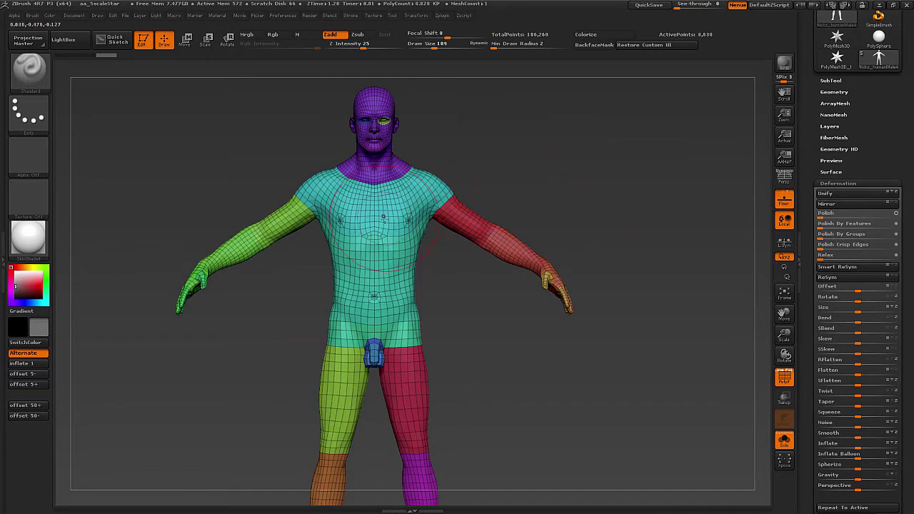
pyautogui.moveTo(451, 158)
pyautogui.keyDown('alt'); pyautogui.mouseDown()
pyautogui.moveTo(432, 145)
pyautogui.moveTo(430, 179)
pyautogui.moveTo(450, 165)
pyautogui.mouseUp(); pyautogui.keyUp('alt')
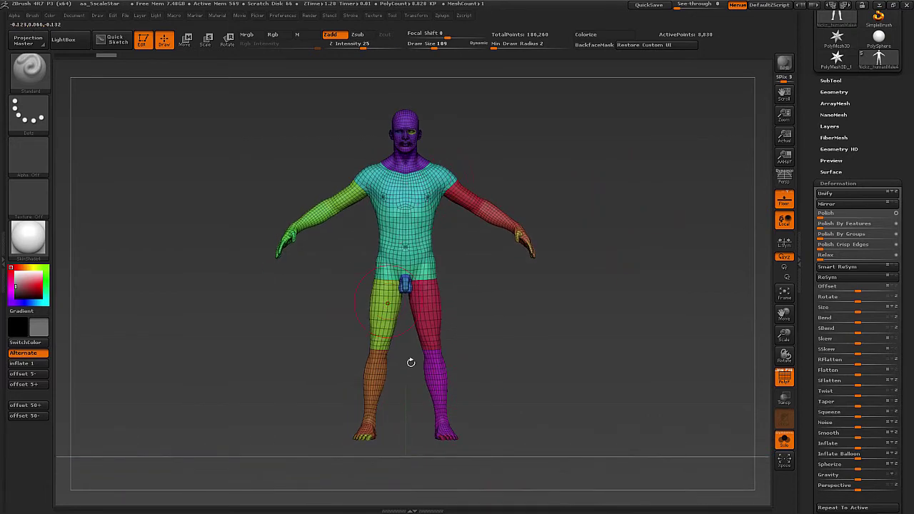
pyautogui.moveTo(410, 362)
pyautogui.mouseDown()
pyautogui.moveTo(471, 396)
pyautogui.moveTo(460, 392)
pyautogui.mouseUp()
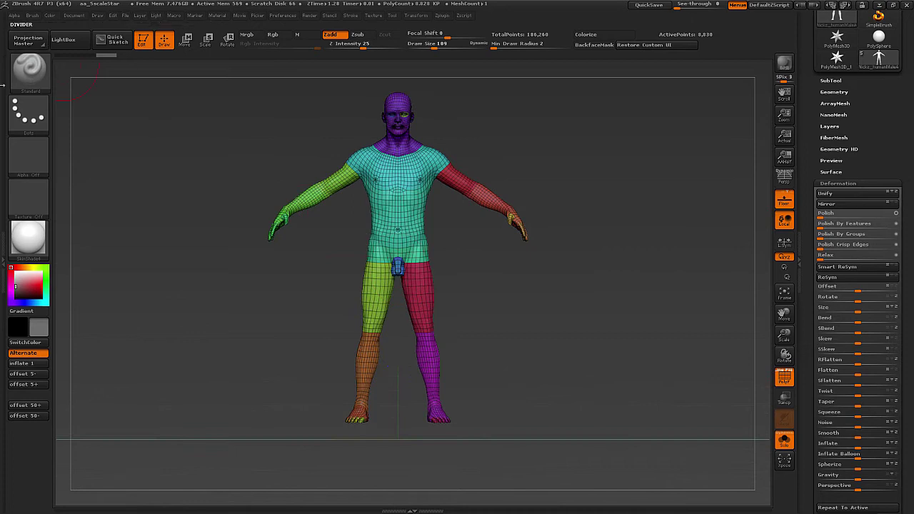
# Dock the Draw palette beside the canvas and bring its floor grid settings into view.
pyautogui.click(3, 101)
pyautogui.click(210, 16)
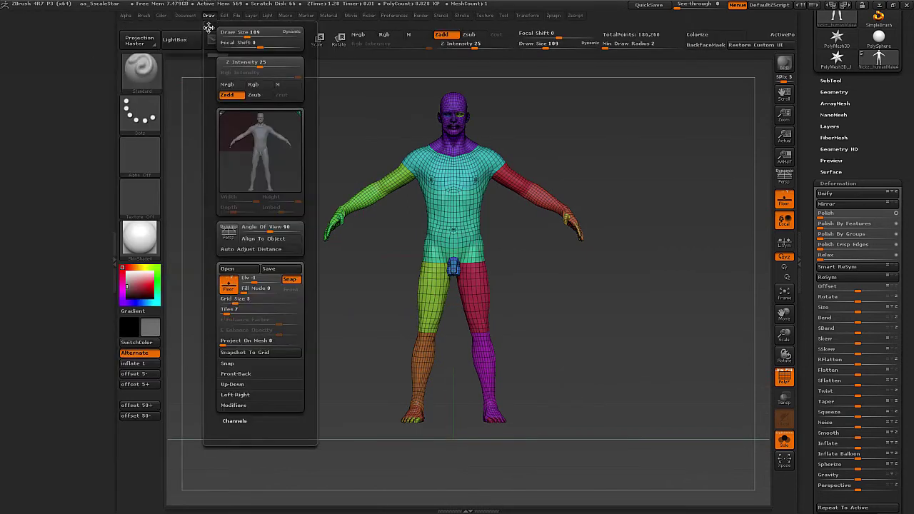
pyautogui.moveTo(208, 27); pyautogui.dragTo(80, 99)
pyautogui.moveTo(9, 305); pyautogui.dragTo(8, 275)
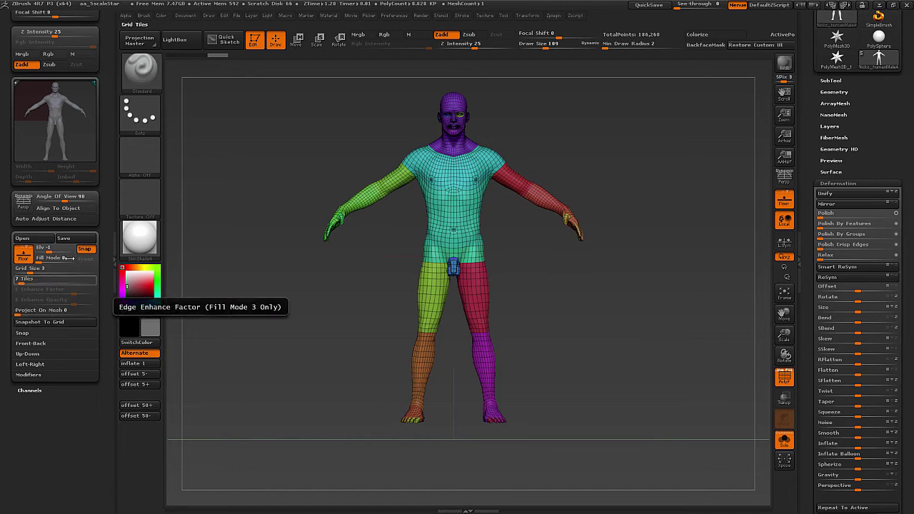
pyautogui.moveTo(499, 284)
pyautogui.mouseDown()
pyautogui.moveTo(502, 269)
pyautogui.moveTo(492, 281)
pyautogui.mouseUp()
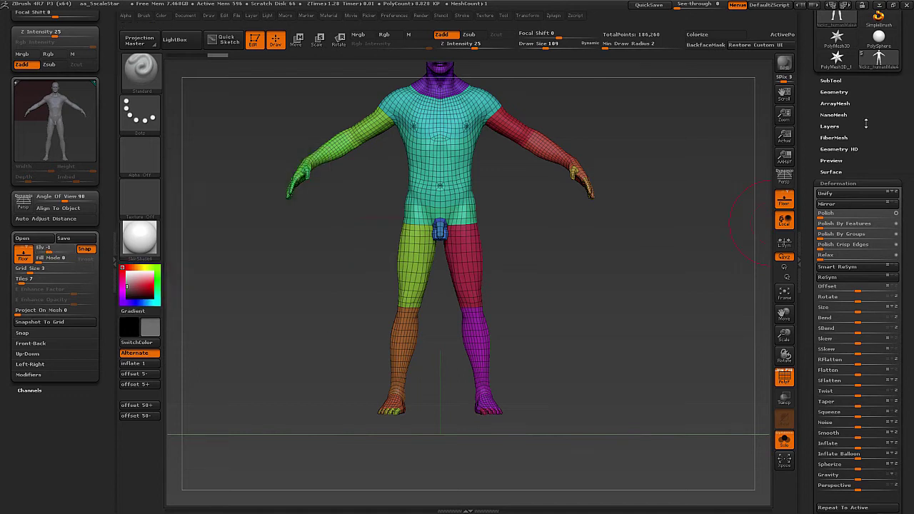
# Inspect the floor subtool against the floor grid and reselect the human body subtool.
pyautogui.click(829, 81)
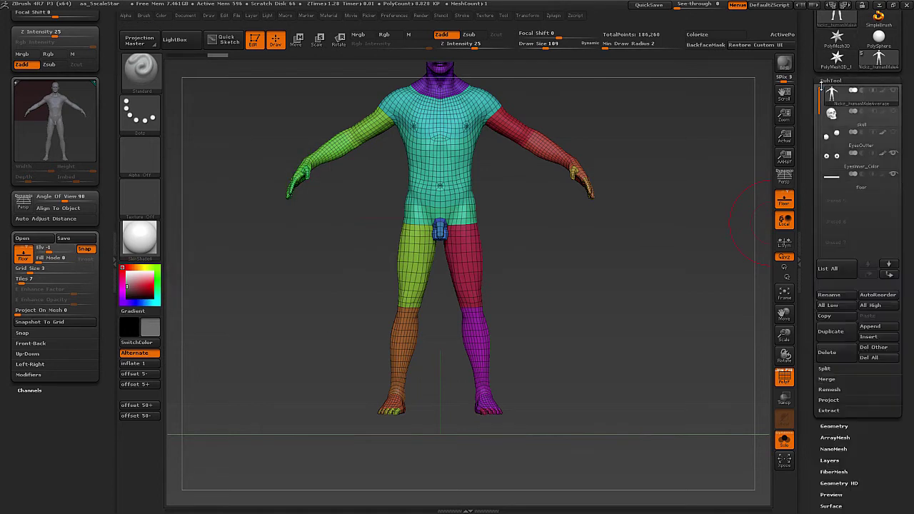
pyautogui.click(838, 180)
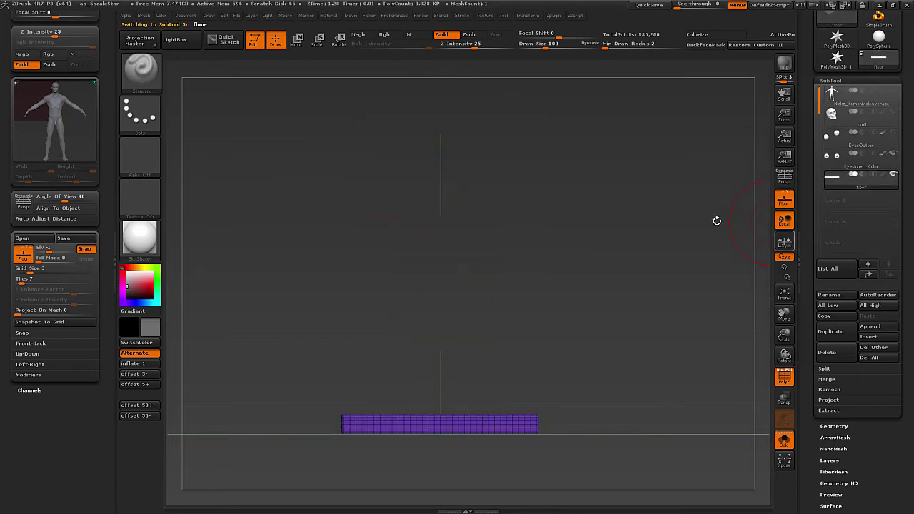
pyautogui.click(840, 99)
# Clone the human body subtool as a separate tool and make the clone active.
pyautogui.moveTo(814, 120); pyautogui.dragTo(814, 207)
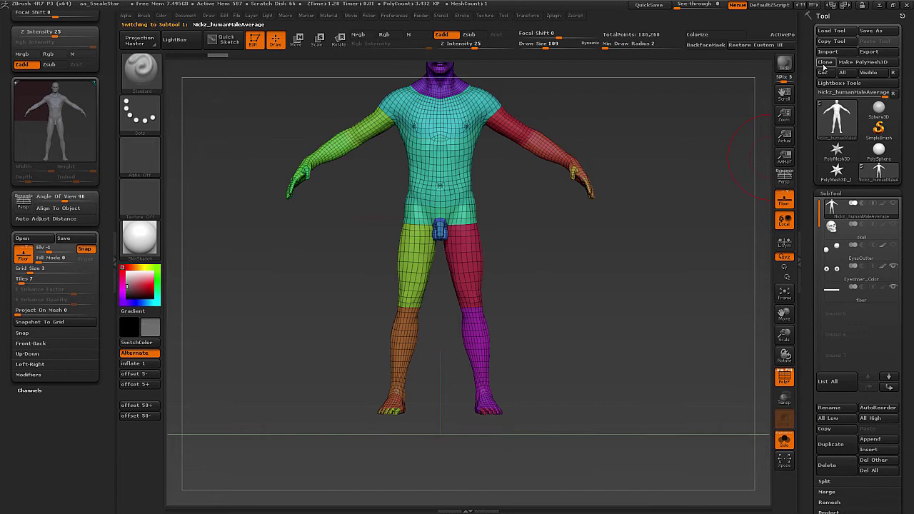
pyautogui.click(825, 63)
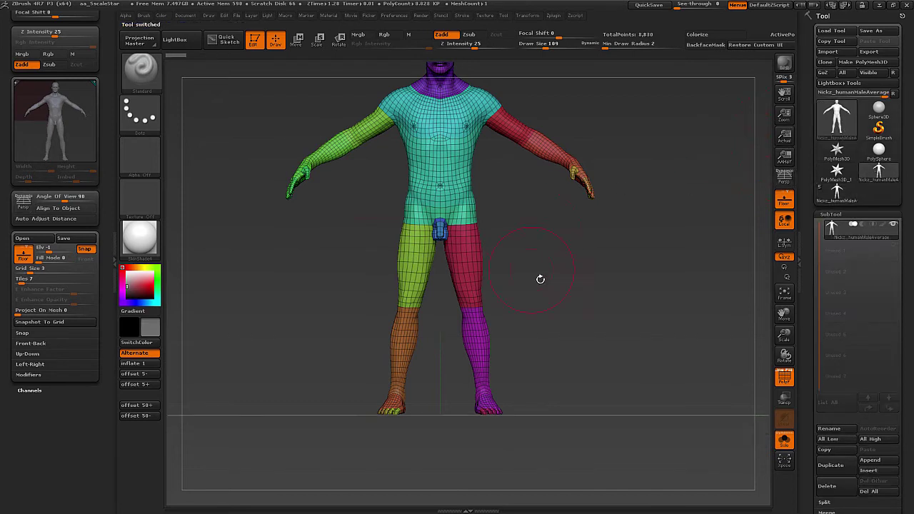
pyautogui.keyDown('alt'); pyautogui.moveTo(541, 279); pyautogui.dragTo(503, 290); pyautogui.keyUp('alt')
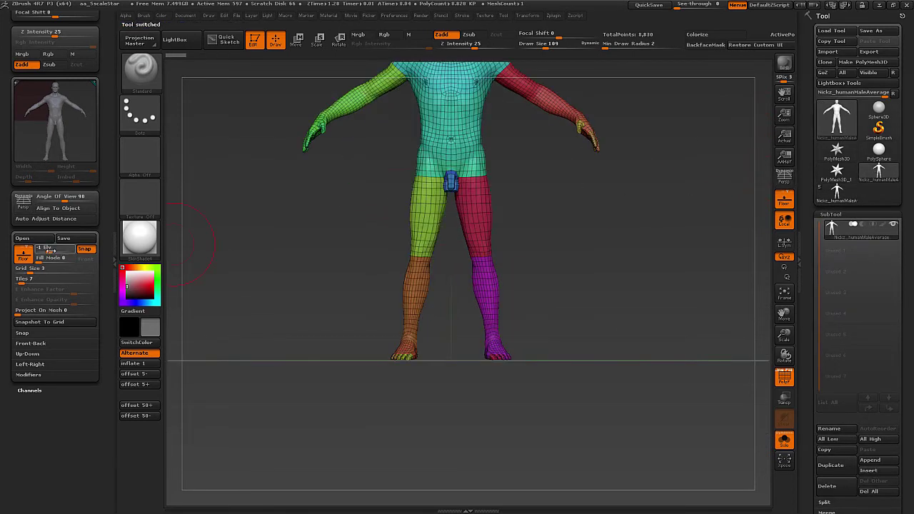
# Stretch the figure's left lower leg down past the floor grid using the Move brush with draw size 208.
pyautogui.moveTo(9, 68); pyautogui.dragTo(11, 167)
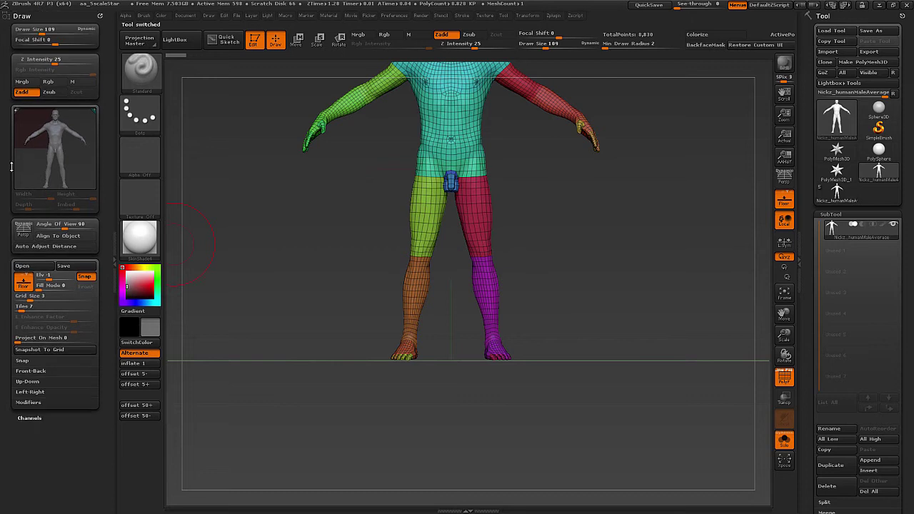
pyautogui.keyDown('alt'); pyautogui.moveTo(519, 348); pyautogui.dragTo(516, 352); pyautogui.keyUp('alt')
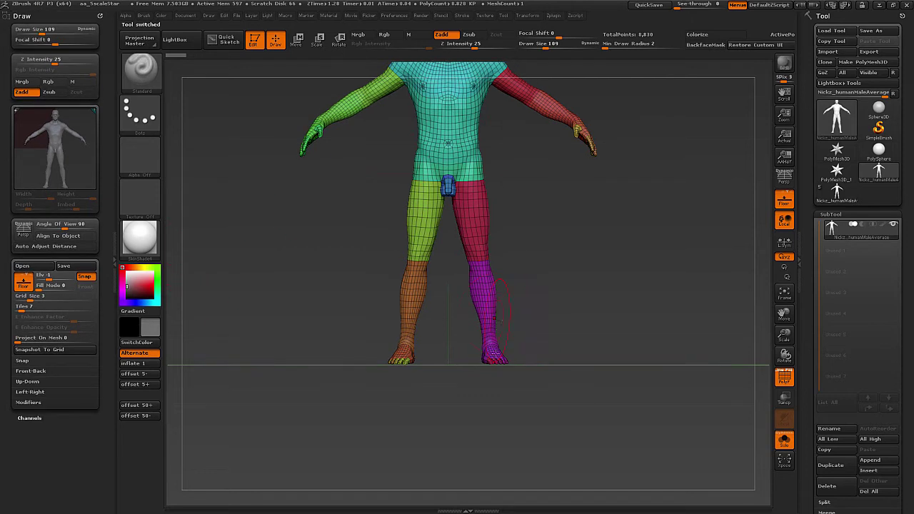
pyautogui.press('b')
pyautogui.press('s')
pyautogui.press('m')
pyautogui.click(457, 384)
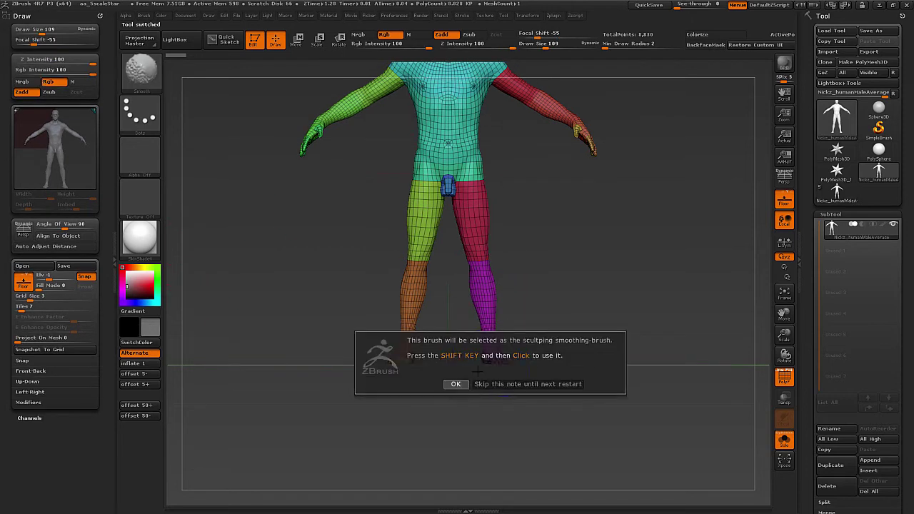
pyautogui.press('s')
pyautogui.keyDown('alt'); pyautogui.moveTo(500, 352); pyautogui.dragTo(464, 300); pyautogui.keyUp('alt')
pyautogui.moveTo(505, 277)
pyautogui.keyDown('shift'); pyautogui.mouseDown()
pyautogui.moveTo(487, 269)
pyautogui.moveTo(471, 309)
pyautogui.moveTo(474, 348)
pyautogui.mouseUp(); pyautogui.keyUp('shift')
pyautogui.moveTo(479, 415); pyautogui.dragTo(481, 421)
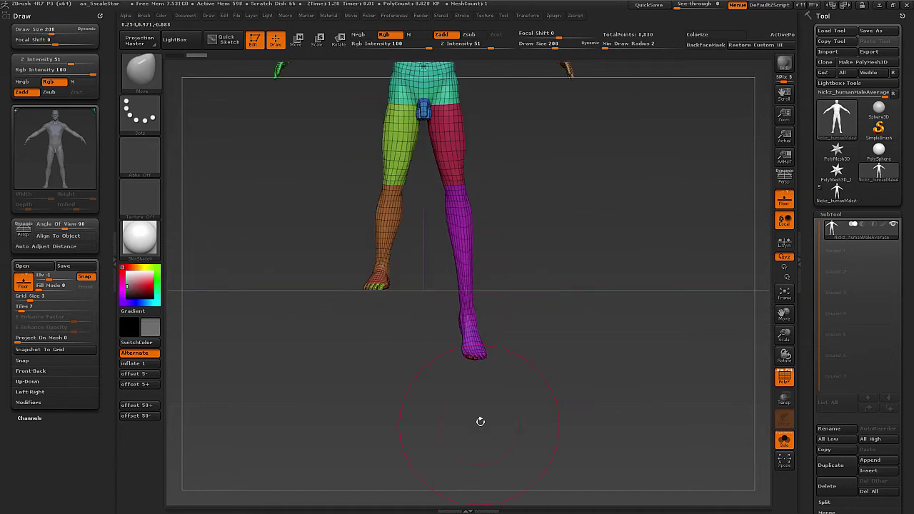
pyautogui.keyDown('shift'); pyautogui.moveTo(483, 325); pyautogui.dragTo(486, 350); pyautogui.keyUp('shift')
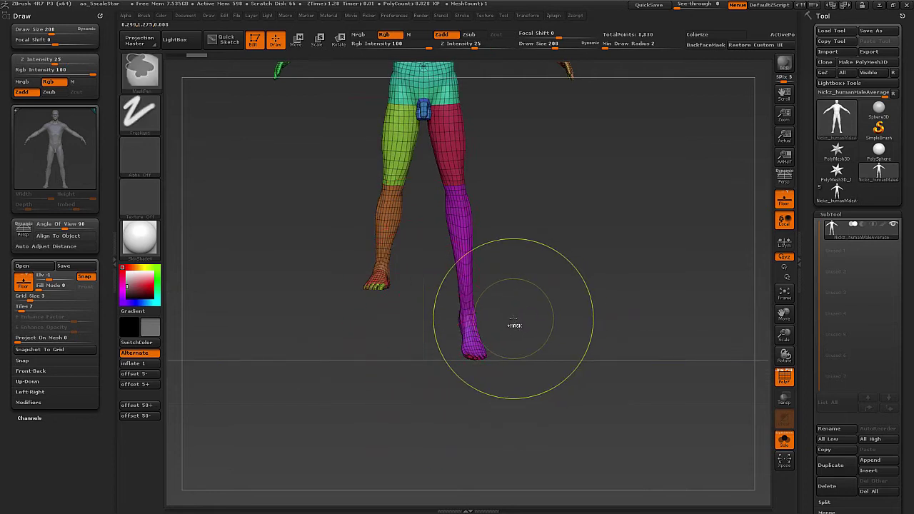
# Undo the left leg stretch and bring the figure's upper body back into view.
pyautogui.hotkey('ctrl', 'z')
pyautogui.keyDown('alt'); pyautogui.moveTo(517, 275); pyautogui.dragTo(524, 310); pyautogui.keyUp('alt')
pyautogui.keyDown('alt'); pyautogui.moveTo(546, 257); pyautogui.dragTo(468, 264); pyautogui.keyUp('alt')
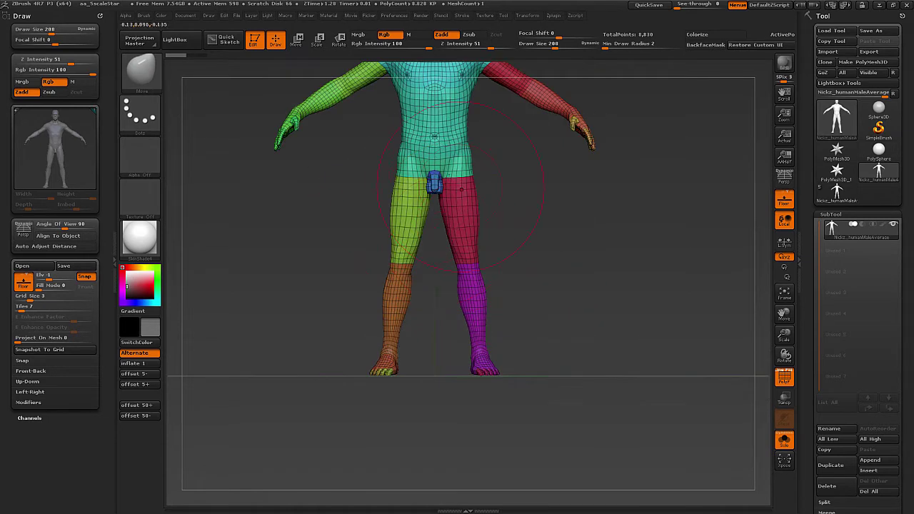
pyautogui.moveTo(562, 190); pyautogui.dragTo(522, 266)
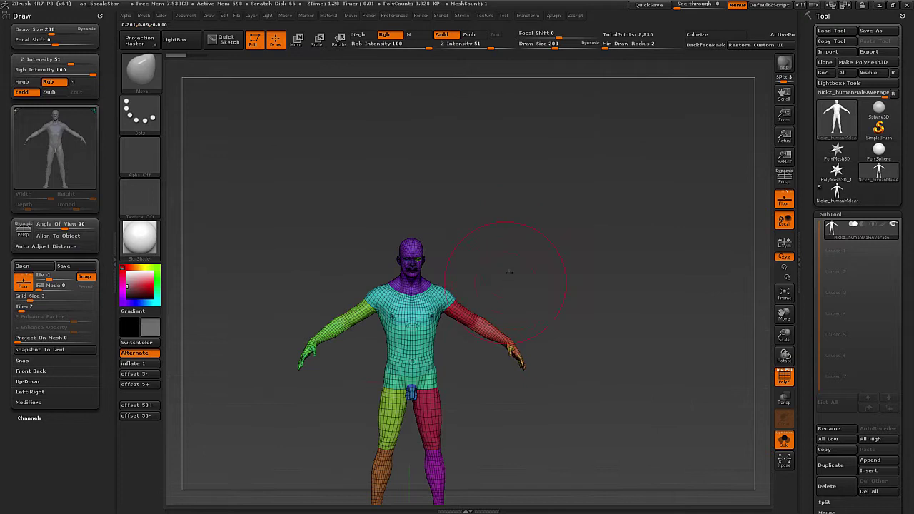
# Set the floor grid elevation to 0.
pyautogui.keyDown('alt'); pyautogui.moveTo(494, 303); pyautogui.dragTo(553, 179); pyautogui.keyUp('alt')
pyautogui.click(54, 278)
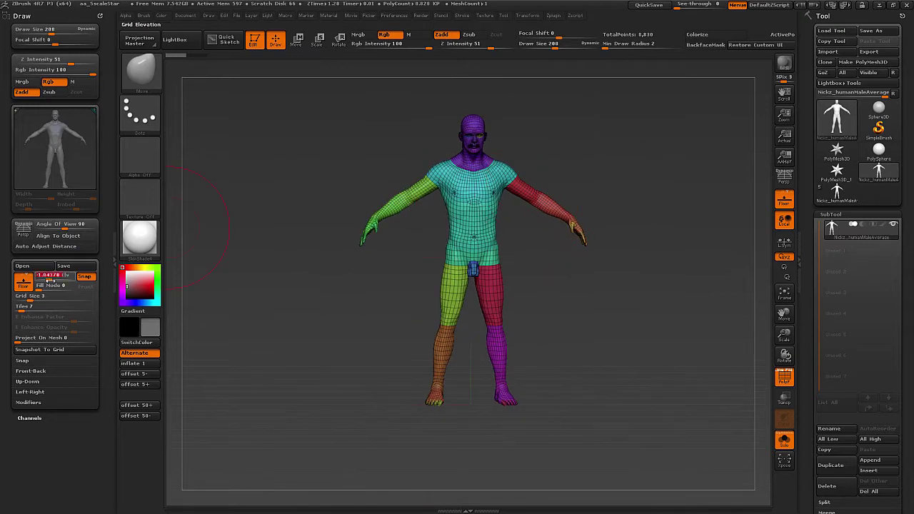
pyautogui.write('0')
pyautogui.press('Return')
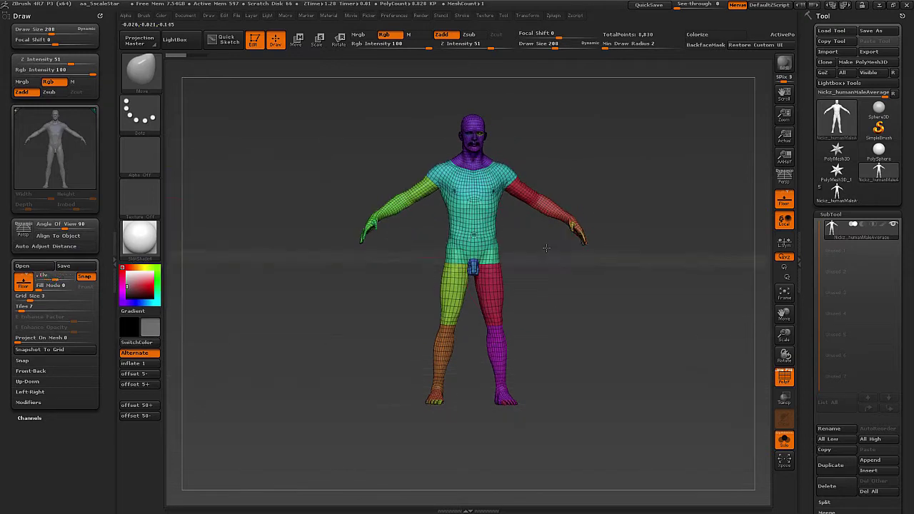
# Smooth away the protruding geometry at the figure's groin using the Smooth brush with draw size 28.
pyautogui.moveTo(530, 262); pyautogui.dragTo(525, 197)
pyautogui.moveTo(399, 188); pyautogui.dragTo(440, 189)
pyautogui.moveTo(440, 189); pyautogui.dragTo(401, 189, button='right')
pyautogui.moveTo(401, 190)
pyautogui.keyDown('alt'); pyautogui.mouseDown(button='right')
pyautogui.moveTo(402, 288)
pyautogui.moveTo(452, 291)
pyautogui.moveTo(407, 289)
pyautogui.moveTo(410, 239)
pyautogui.moveTo(423, 275)
pyautogui.mouseUp(button='right'); pyautogui.keyUp('alt')
pyautogui.moveTo(423, 275); pyautogui.dragTo(464, 275, button='right')
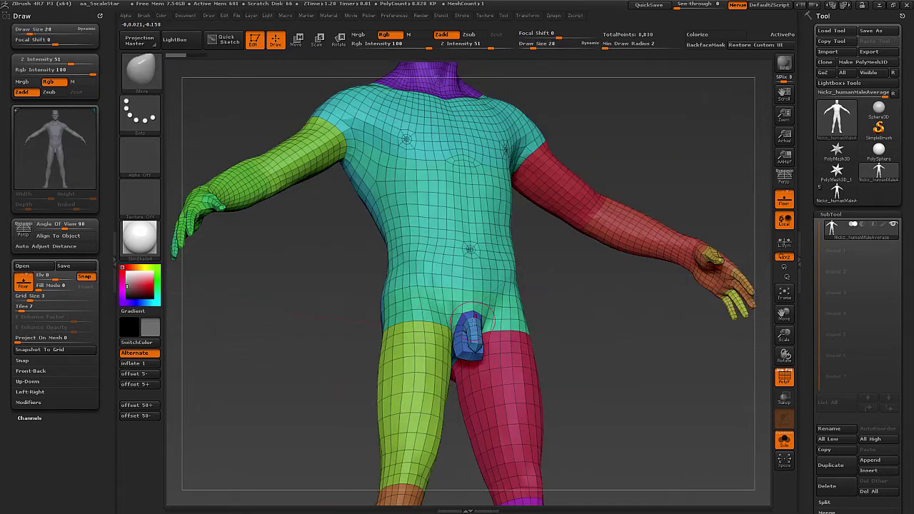
pyautogui.moveTo(467, 317)
pyautogui.keyDown('shift'); pyautogui.mouseDown()
pyautogui.moveTo(466, 347)
pyautogui.moveTo(468, 332)
pyautogui.mouseUp(); pyautogui.keyUp('shift')
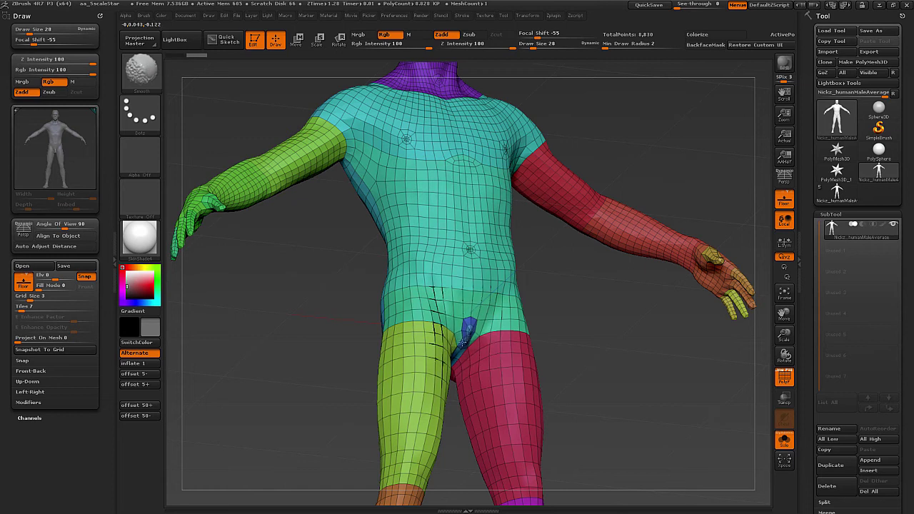
# Turn off the PolyFrame display and show the figure from the front.
pyautogui.moveTo(451, 297); pyautogui.dragTo(457, 285, button='right')
pyautogui.hotkey('shift', 'f')
pyautogui.hotkey('shift', 'f')
pyautogui.moveTo(532, 293)
pyautogui.mouseDown(button='right')
pyautogui.moveTo(553, 290)
pyautogui.moveTo(516, 270)
pyautogui.mouseUp(button='right')
pyautogui.hotkey('shift', 'f')
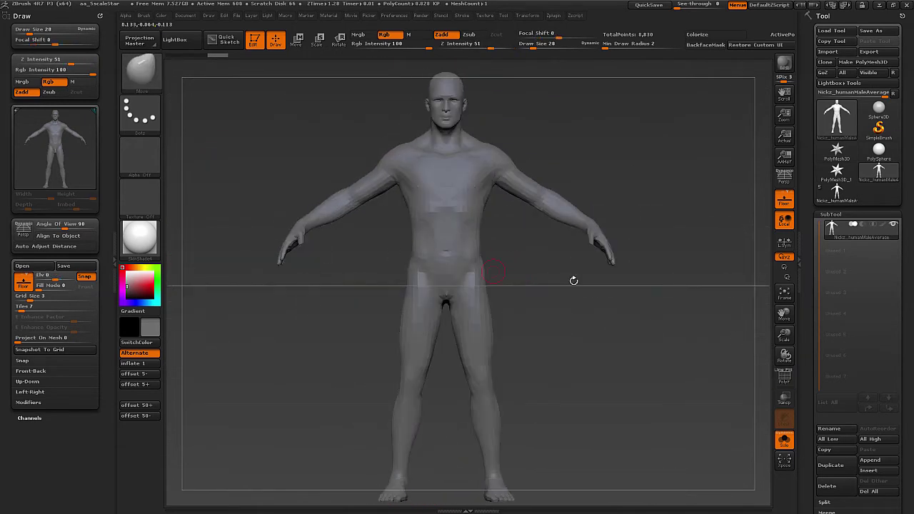
# Expand the floor grid's modifiers and slightly lower the RGB Frame value.
pyautogui.click(33, 403)
pyautogui.moveTo(7, 421); pyautogui.dragTo(88, 377)
pyautogui.moveTo(357, 276); pyautogui.dragTo(342, 303, button='right')
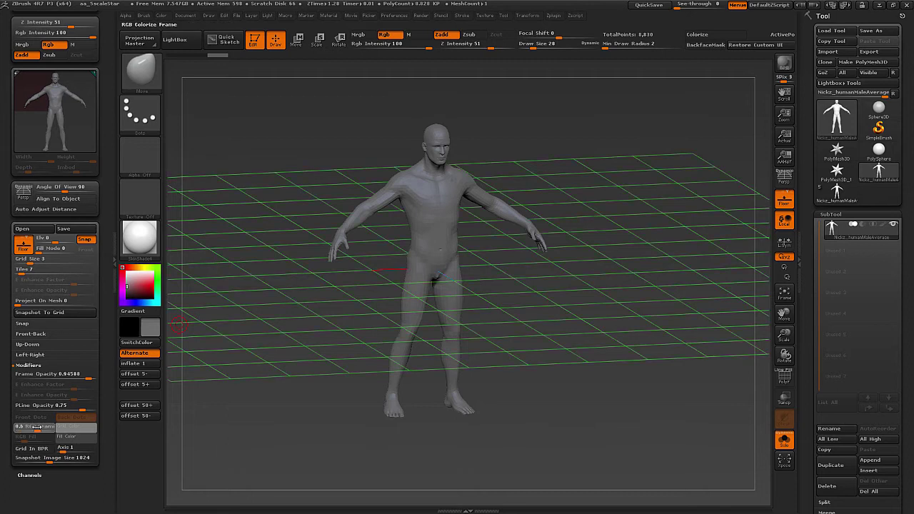
pyautogui.moveTo(37, 427); pyautogui.dragTo(34, 427)
pyautogui.keyDown('shift'); pyautogui.moveTo(404, 307); pyautogui.dragTo(635, 285, button='right'); pyautogui.keyUp('shift')
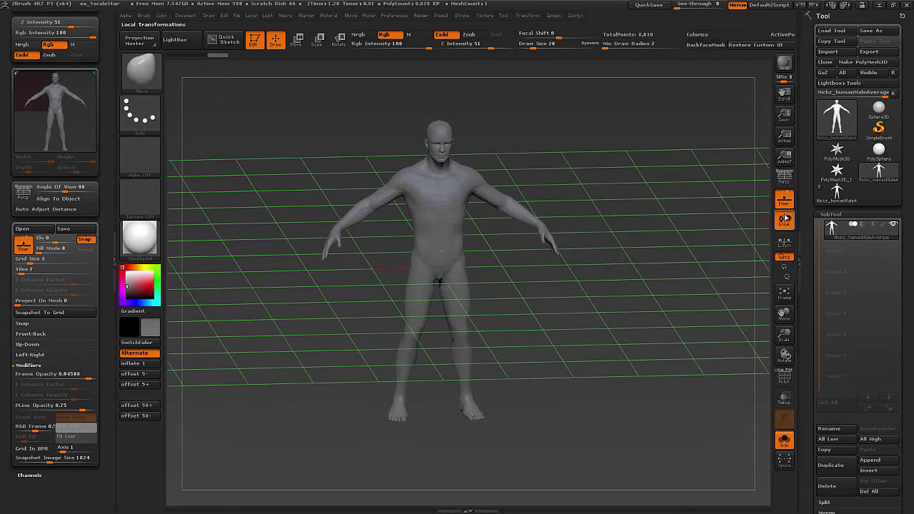
# Switch the floor grid off and back on with the X, Y and Z planes displayed, seen from the front.
pyautogui.hotkey('shift', 'p')
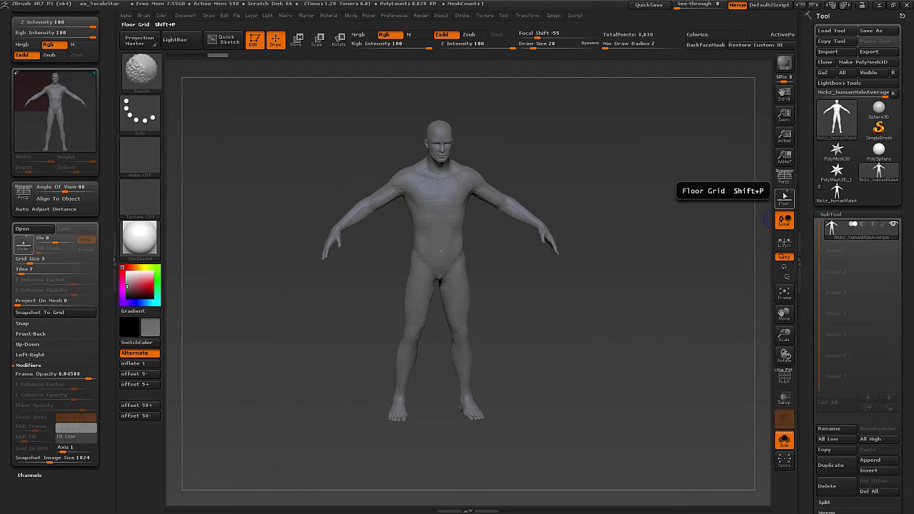
pyautogui.click(788, 201)
pyautogui.moveTo(675, 203)
pyautogui.keyDown('ctrl'); pyautogui.mouseDown(button='right')
pyautogui.moveTo(596, 209)
pyautogui.moveTo(579, 200)
pyautogui.moveTo(570, 224)
pyautogui.moveTo(600, 224)
pyautogui.mouseUp(button='right'); pyautogui.keyUp('ctrl')
pyautogui.moveTo(564, 180)
pyautogui.keyDown('ctrl'); pyautogui.mouseDown(button='right')
pyautogui.moveTo(484, 177)
pyautogui.moveTo(481, 233)
pyautogui.mouseUp(button='right'); pyautogui.keyUp('ctrl')
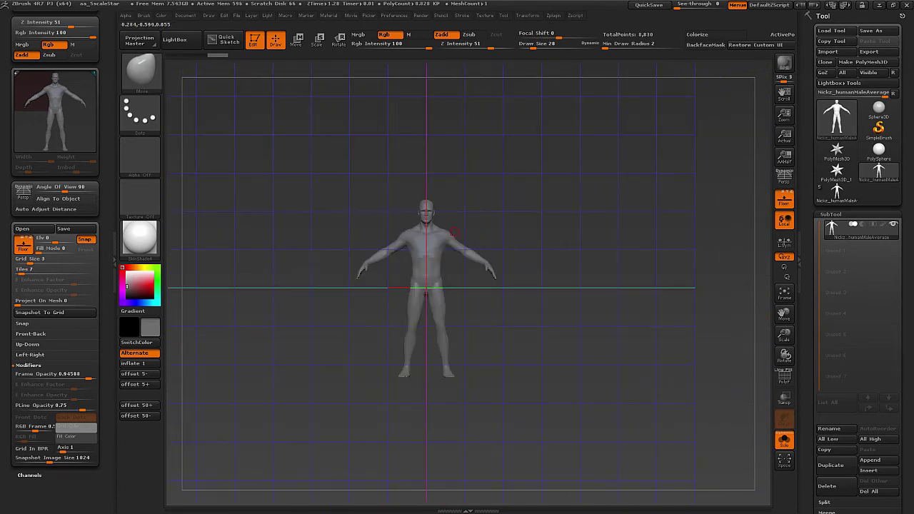
# Snap the floor grid to the figure's mesh and put away the draw settings.
pyautogui.click(26, 324)
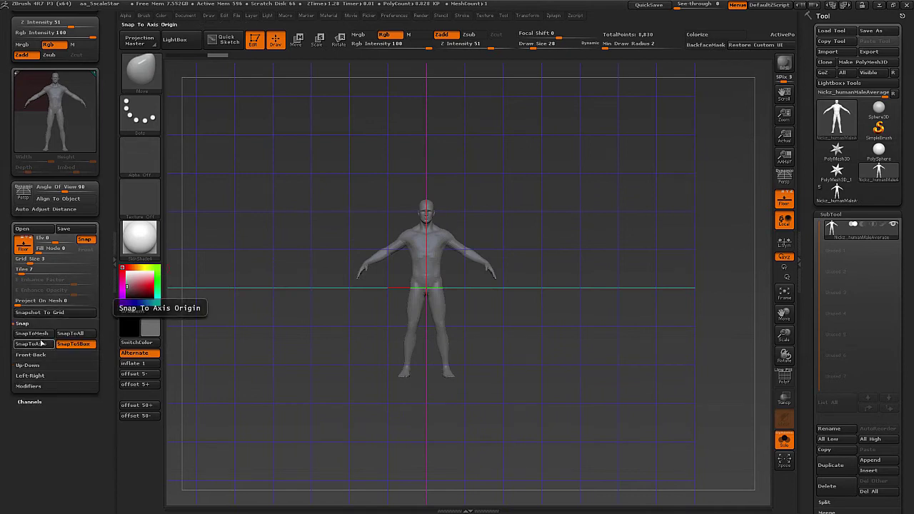
pyautogui.click(40, 337)
pyautogui.moveTo(446, 246); pyautogui.dragTo(444, 277, button='right')
pyautogui.moveTo(6, 252); pyautogui.dragTo(6, 289)
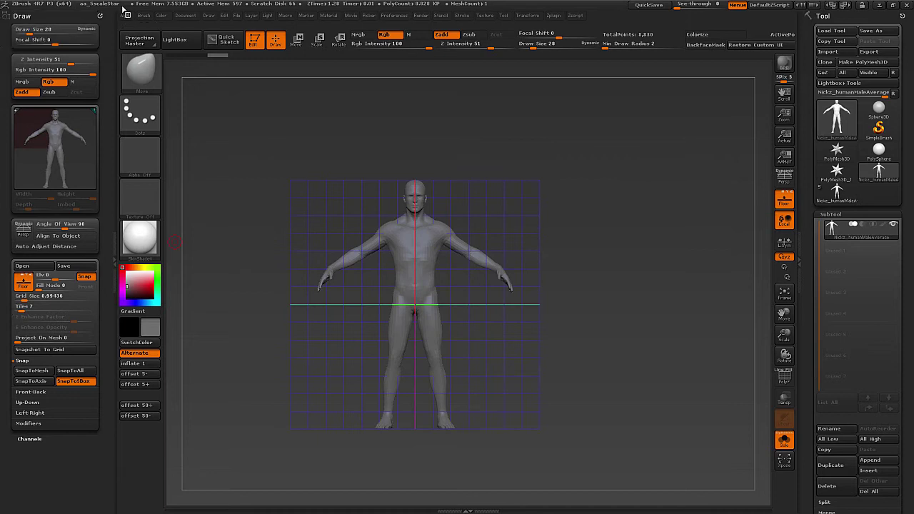
pyautogui.click(103, 14)
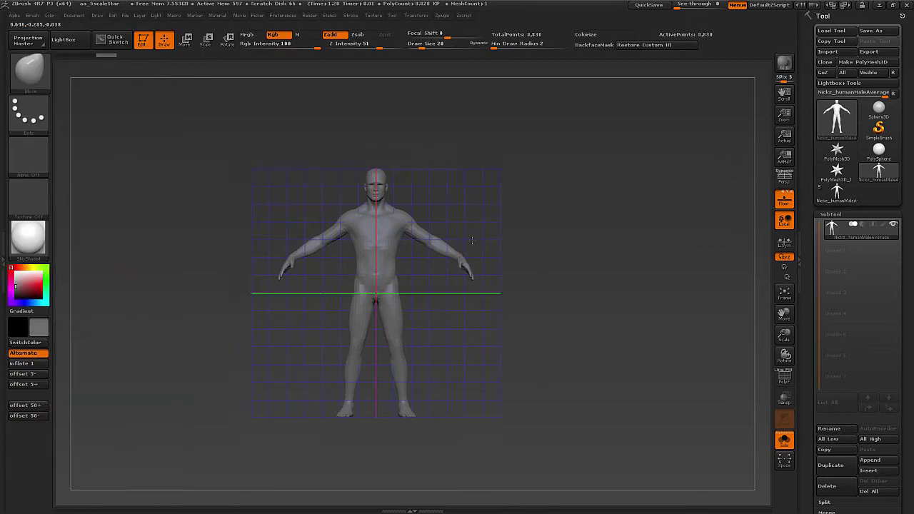
# Bake all of the figure's layers into the mesh.
pyautogui.moveTo(809, 319); pyautogui.dragTo(820, 241)
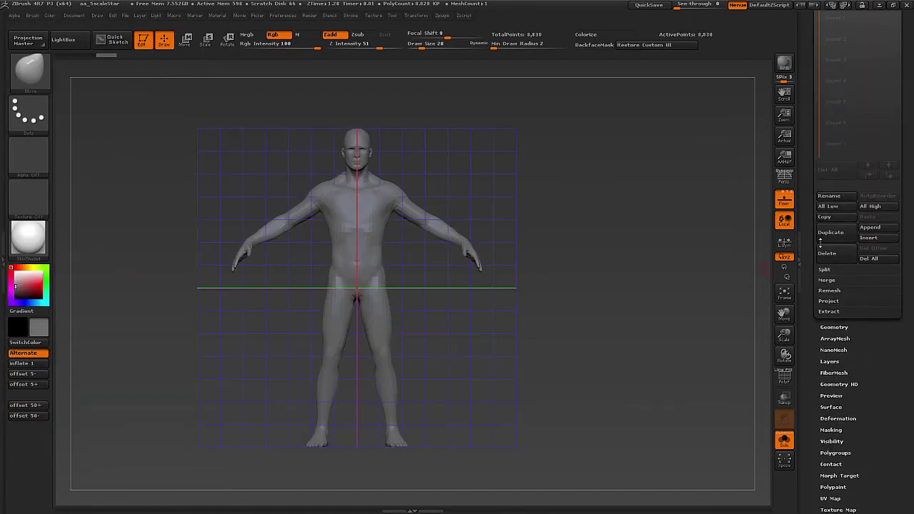
pyautogui.moveTo(832, 356); pyautogui.dragTo(832, 353)
pyautogui.click(829, 359)
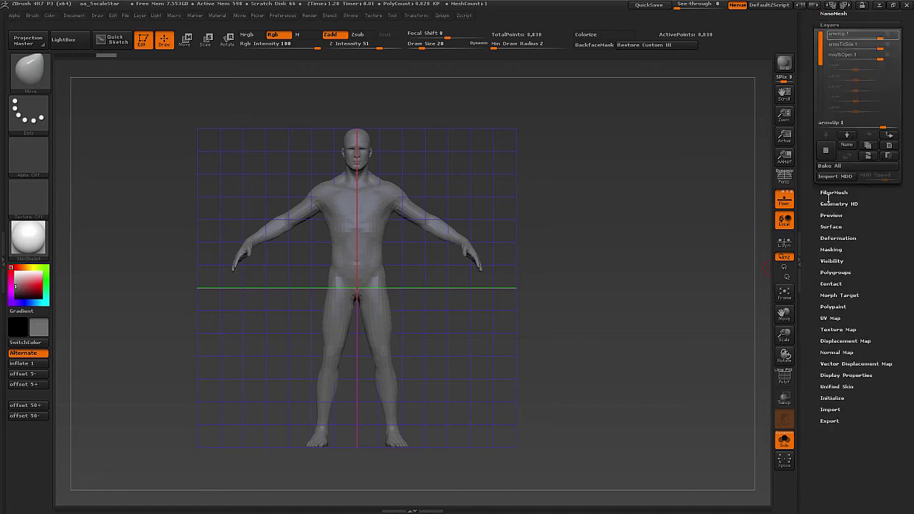
pyautogui.moveTo(808, 198); pyautogui.dragTo(810, 221)
pyautogui.click(836, 189)
# Pull the figure's hips and head sideways off the centre line using a large Move brush.
pyautogui.press('s')
pyautogui.moveTo(521, 235)
pyautogui.keyDown('alt'); pyautogui.mouseDown()
pyautogui.moveTo(474, 214)
pyautogui.moveTo(493, 203)
pyautogui.mouseUp(); pyautogui.keyUp('alt')
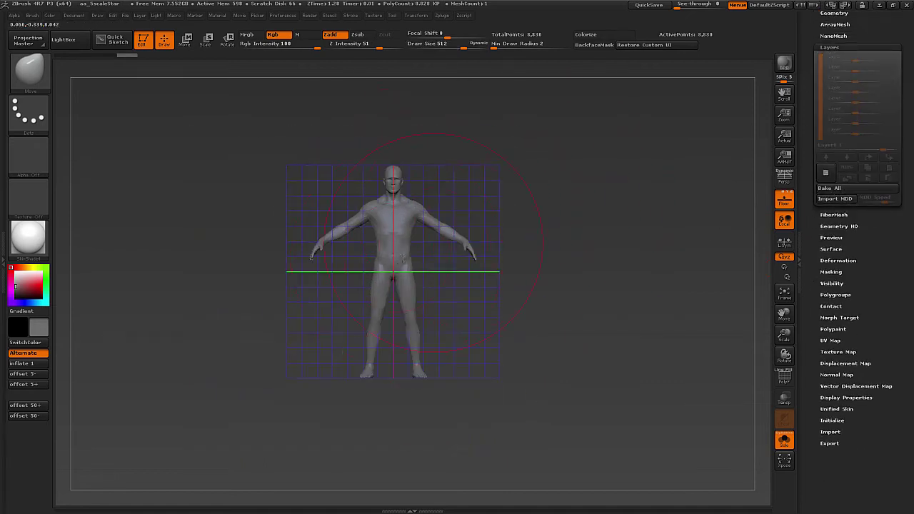
pyautogui.press('s')
pyautogui.moveTo(398, 262); pyautogui.dragTo(442, 264)
pyautogui.press('shift')
pyautogui.moveTo(409, 176); pyautogui.dragTo(424, 171)
pyautogui.moveTo(525, 228)
pyautogui.mouseDown()
pyautogui.moveTo(614, 239)
pyautogui.moveTo(528, 229)
pyautogui.mouseUp()
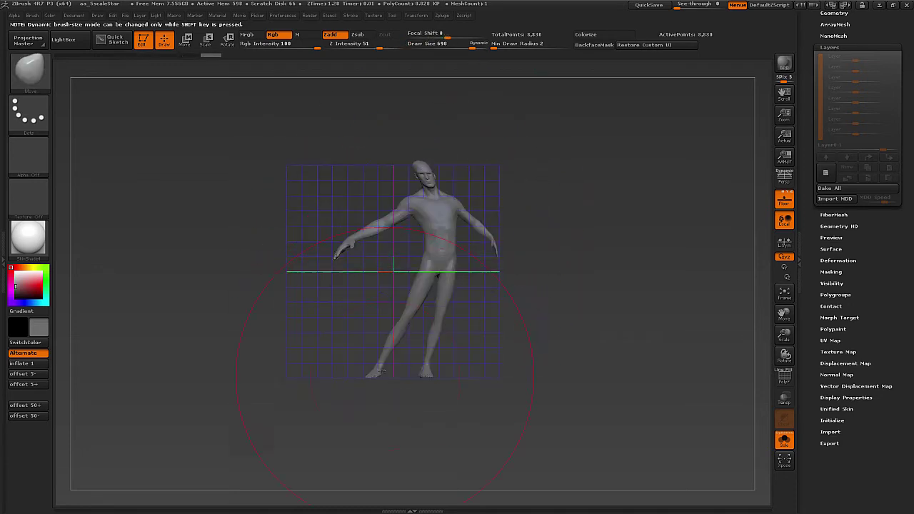
# Shift the figure's legs and feet sideways under the displaced torso using the Move brush.
pyautogui.moveTo(384, 373); pyautogui.dragTo(448, 371)
pyautogui.press('s')
pyautogui.moveTo(471, 367)
pyautogui.mouseDown()
pyautogui.moveTo(460, 367)
pyautogui.moveTo(461, 338)
pyautogui.mouseUp()
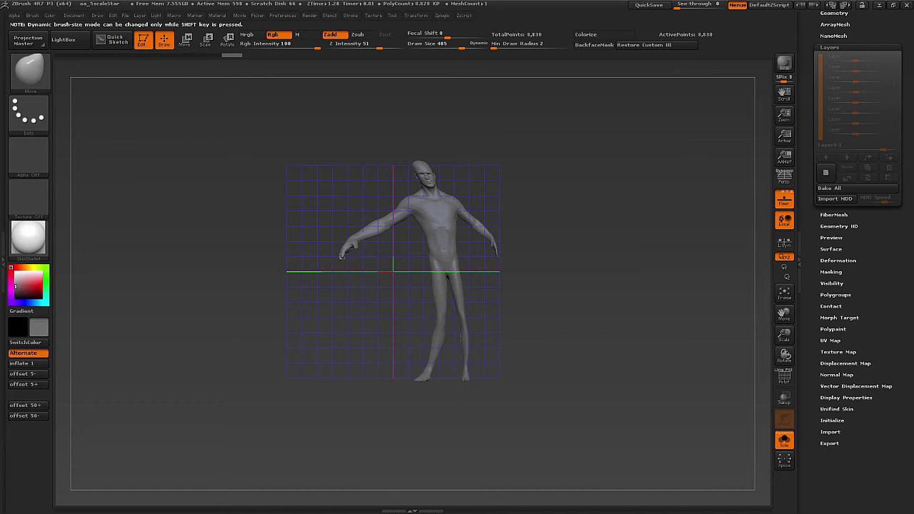
# Refine the off-centre pose by moving the figure's head, torso and hips with progressively adjusted Move brush sizes.
pyautogui.press('s')
pyautogui.moveTo(447, 178); pyautogui.dragTo(481, 169)
pyautogui.press('s')
pyautogui.moveTo(458, 187); pyautogui.dragTo(459, 195)
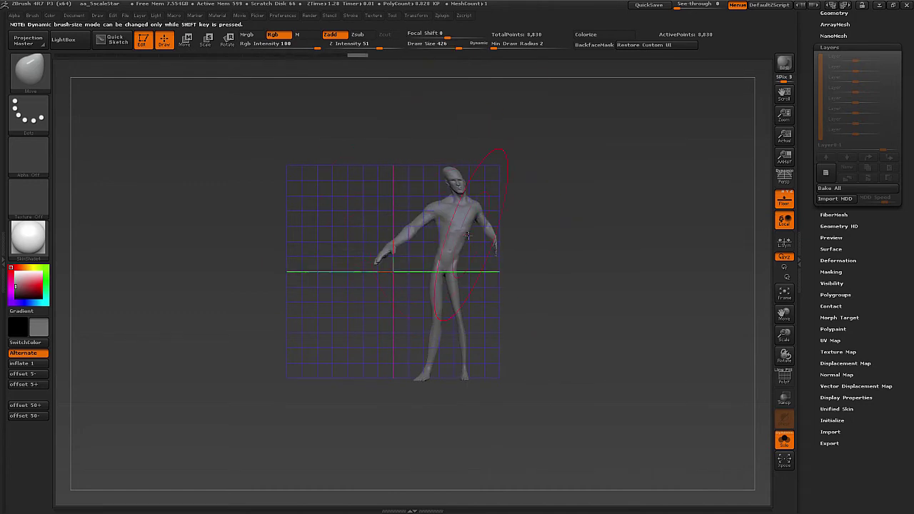
pyautogui.moveTo(467, 235); pyautogui.dragTo(460, 236)
pyautogui.press('s')
pyautogui.moveTo(457, 277); pyautogui.dragTo(482, 279)
# Try to restore the posed figure's symmetry with the Smart ReSym deformation.
pyautogui.moveTo(549, 239)
pyautogui.keyDown('alt'); pyautogui.mouseDown()
pyautogui.moveTo(552, 263)
pyautogui.moveTo(565, 230)
pyautogui.moveTo(520, 262)
pyautogui.moveTo(502, 251)
pyautogui.moveTo(496, 222)
pyautogui.mouseUp(); pyautogui.keyUp('alt')
pyautogui.hotkey('shift', 'f')
pyautogui.hotkey('shift', 'f')
pyautogui.keyDown('shift'); pyautogui.moveTo(606, 217); pyautogui.dragTo(671, 241); pyautogui.keyUp('shift')
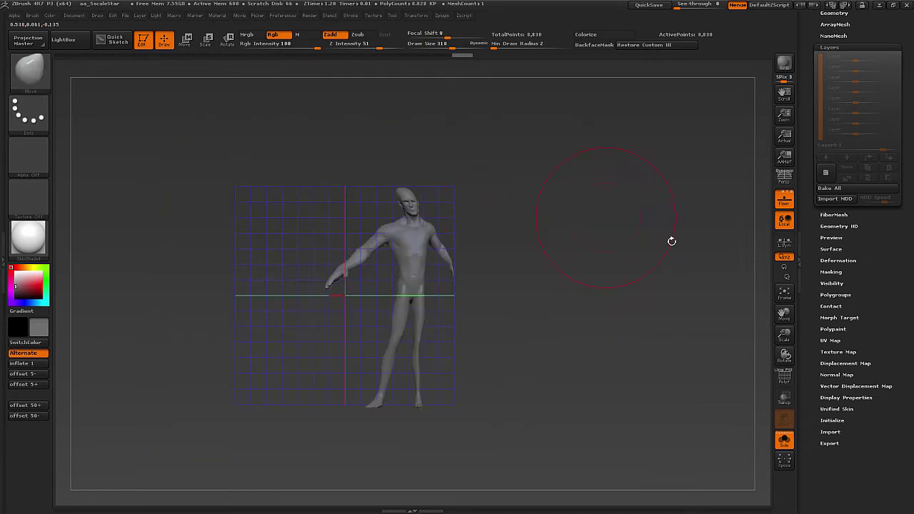
pyautogui.click(839, 260)
pyautogui.moveTo(809, 213); pyautogui.dragTo(809, 234)
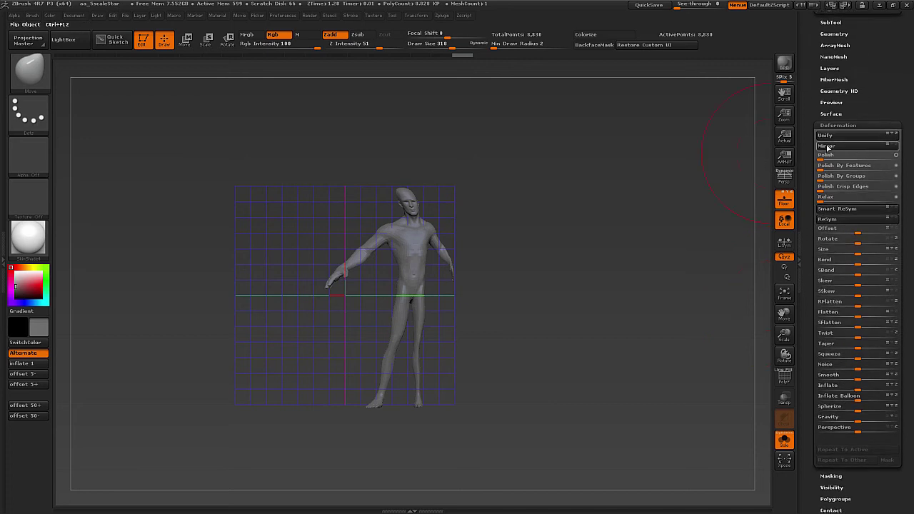
pyautogui.click(850, 209)
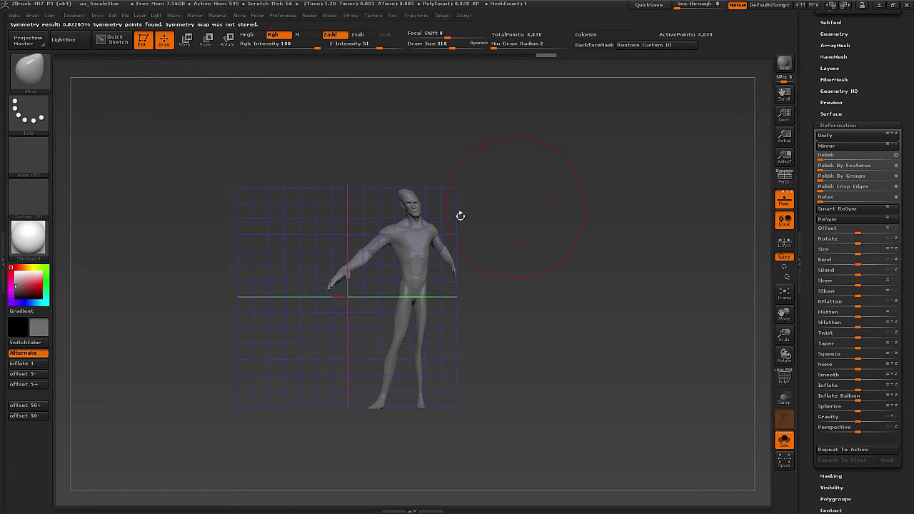
pyautogui.moveTo(462, 214)
pyautogui.mouseDown()
pyautogui.moveTo(485, 219)
pyautogui.moveTo(472, 221)
pyautogui.moveTo(457, 195)
pyautogui.moveTo(507, 210)
pyautogui.moveTo(567, 199)
pyautogui.mouseUp()
# Reduce the figure's X Position in its geometry settings to bring it onto the grid's centre line.
pyautogui.moveTo(805, 115); pyautogui.dragTo(809, 170)
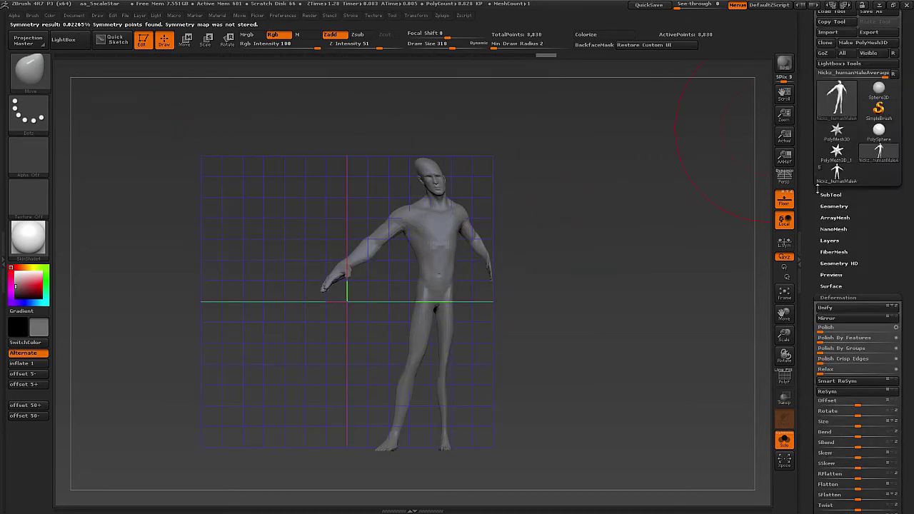
pyautogui.click(832, 205)
pyautogui.moveTo(805, 248); pyautogui.dragTo(813, 157)
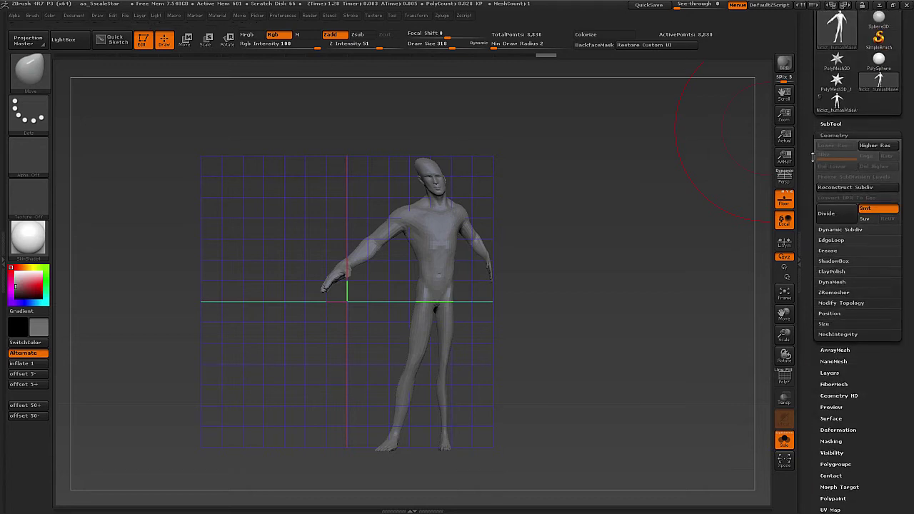
pyautogui.click(829, 313)
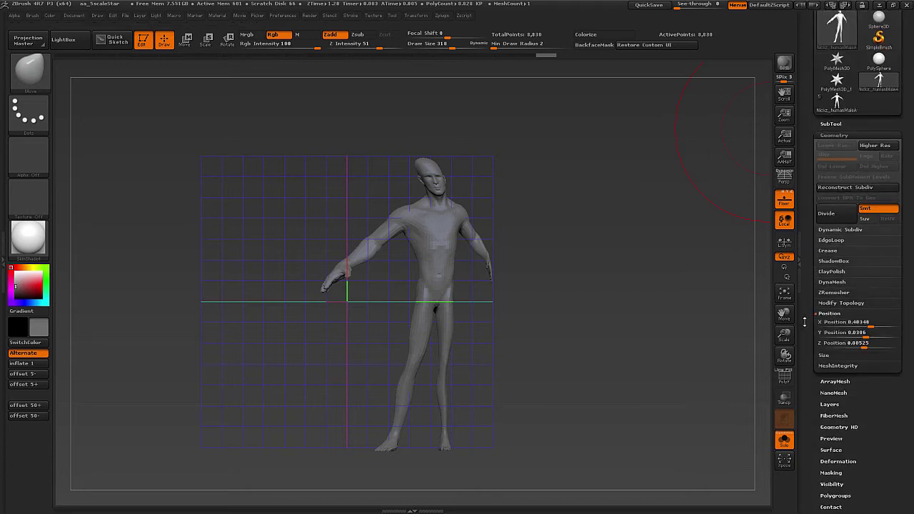
pyautogui.moveTo(805, 322); pyautogui.dragTo(804, 251)
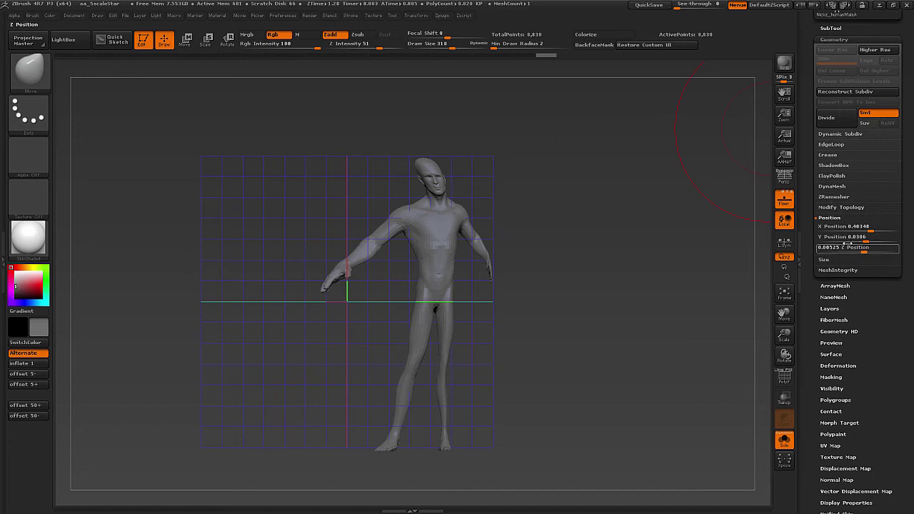
pyautogui.keyDown('alt'); pyautogui.moveTo(617, 286); pyautogui.dragTo(627, 281); pyautogui.keyUp('alt')
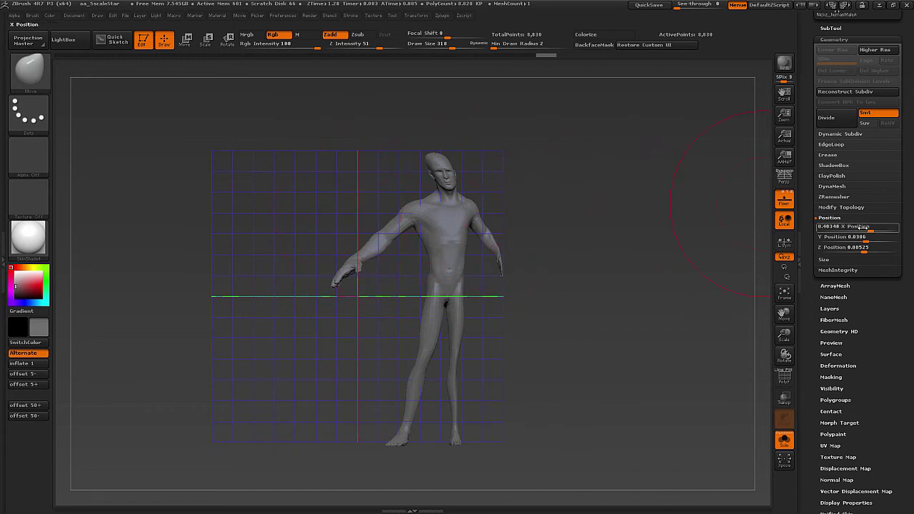
pyautogui.click(860, 229)
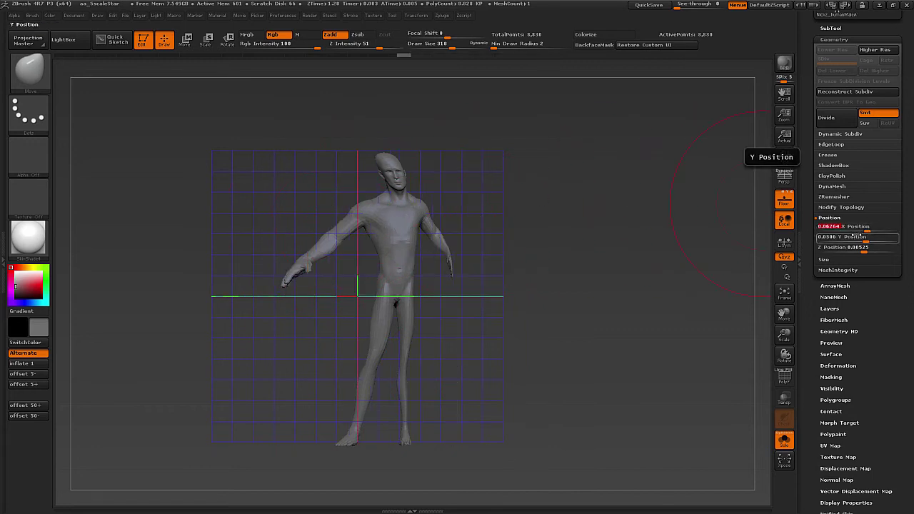
pyautogui.click(857, 228)
# Nudge the figure's hips, chest and head towards the centre line using the Move brush at large draw sizes.
pyautogui.moveTo(475, 244)
pyautogui.keyDown('alt'); pyautogui.mouseDown()
pyautogui.moveTo(457, 266)
pyautogui.moveTo(438, 274)
pyautogui.moveTo(453, 260)
pyautogui.moveTo(428, 266)
pyautogui.mouseUp(); pyautogui.keyUp('alt')
pyautogui.press('s')
pyautogui.press('s')
pyautogui.moveTo(426, 274)
pyautogui.mouseDown()
pyautogui.moveTo(405, 267)
pyautogui.moveTo(410, 274)
pyautogui.mouseUp()
pyautogui.press('s')
pyautogui.moveTo(423, 222); pyautogui.dragTo(416, 220)
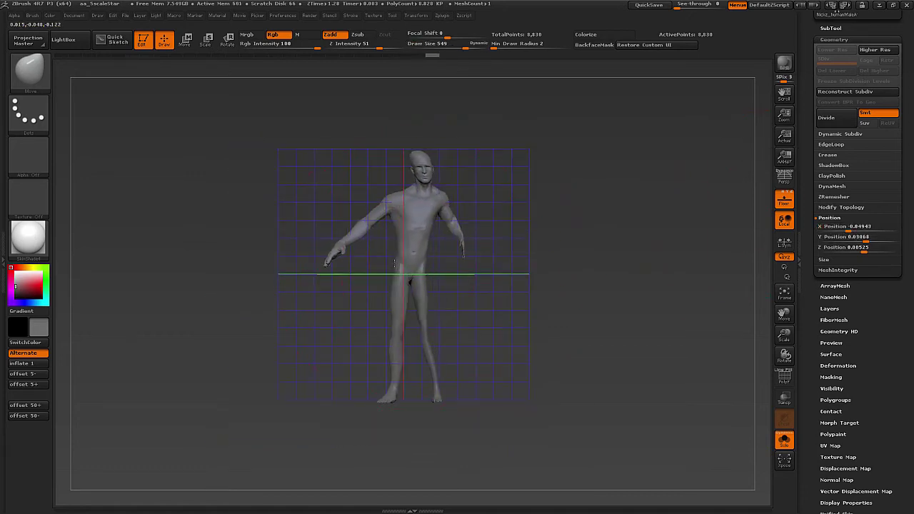
pyautogui.moveTo(423, 175); pyautogui.dragTo(393, 179)
pyautogui.press('s')
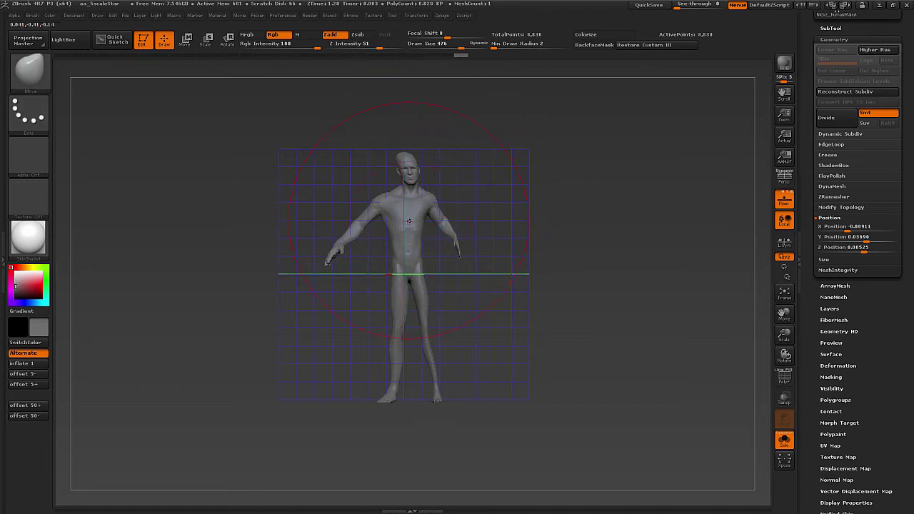
pyautogui.press('s')
pyautogui.moveTo(417, 222); pyautogui.dragTo(410, 223)
# Undo the recent Move brush strokes and the X Position changes.
pyautogui.hotkey('ctrl', 'z')
pyautogui.hotkey('ctrl', 'z')
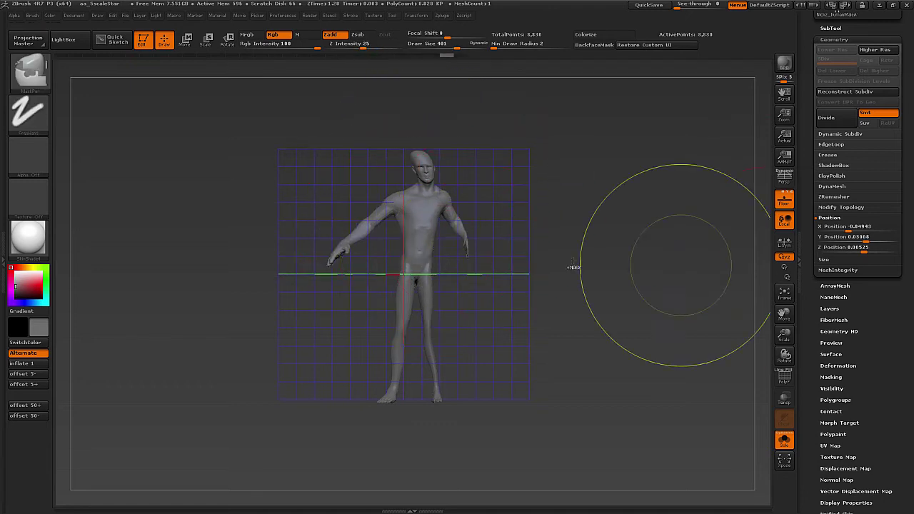
pyautogui.hotkey('ctrl', 'z')
pyautogui.hotkey('ctrl', 'z')
pyautogui.hotkey('ctrl', 'z')
pyautogui.hotkey('ctrl', 'z')
pyautogui.hotkey('ctrl', 'z')
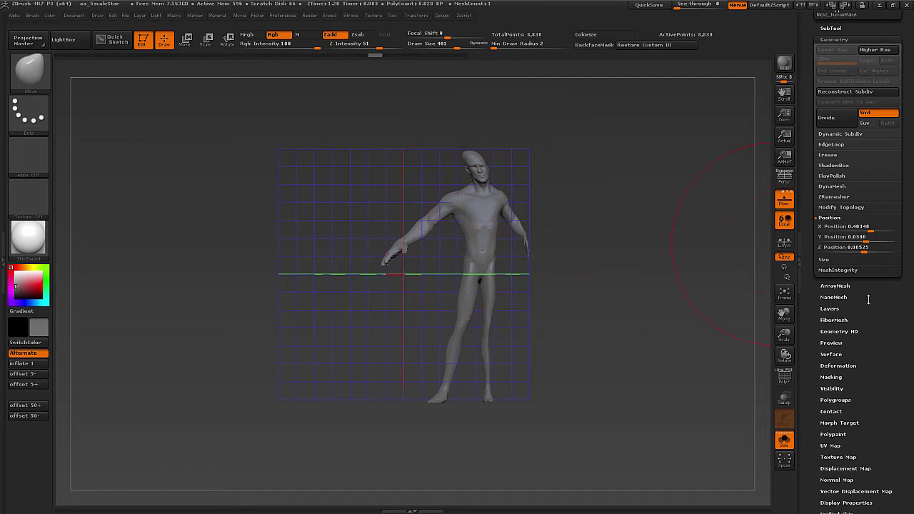
# Add a new layer to the posed figure.
pyautogui.click(849, 311)
pyautogui.moveTo(812, 278); pyautogui.dragTo(807, 370)
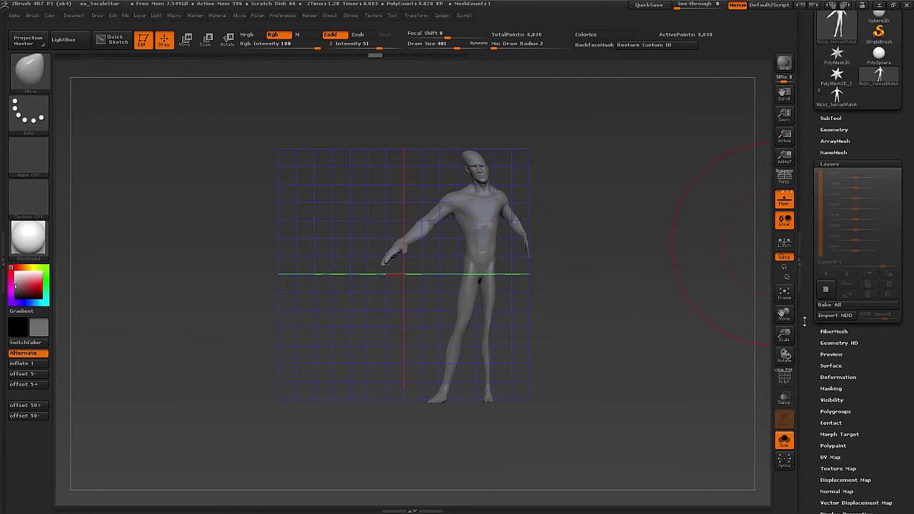
pyautogui.moveTo(807, 173)
pyautogui.mouseDown()
pyautogui.moveTo(803, 208)
pyautogui.moveTo(804, 177)
pyautogui.mouseUp()
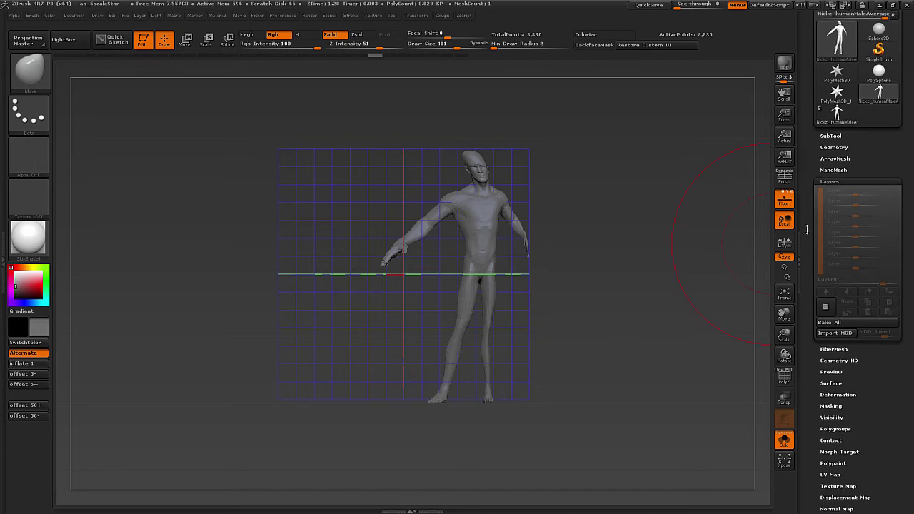
pyautogui.click(825, 307)
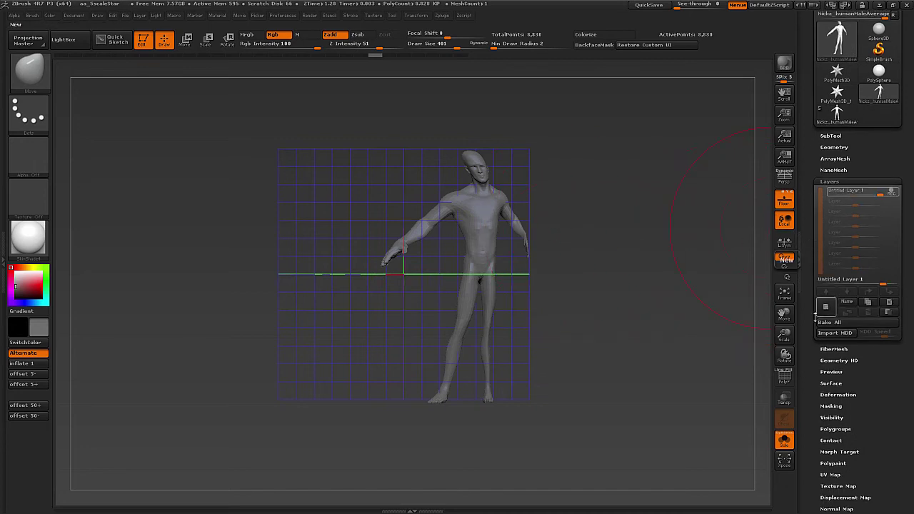
# Pull the figure's torso, hips, legs and head towards the grid's centre line using the Move brush at a larger draw size.
pyautogui.press('s')
pyautogui.moveTo(451, 246); pyautogui.dragTo(460, 246)
pyautogui.moveTo(477, 277); pyautogui.dragTo(449, 276)
pyautogui.moveTo(467, 184); pyautogui.dragTo(405, 197)
pyautogui.press('s')
pyautogui.moveTo(434, 215); pyautogui.dragTo(442, 216)
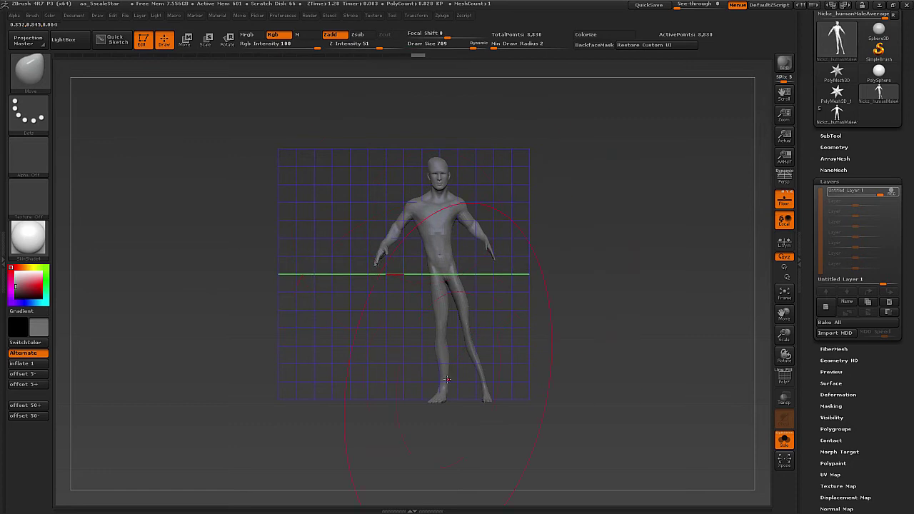
pyautogui.moveTo(446, 374)
pyautogui.mouseDown()
pyautogui.moveTo(362, 384)
pyautogui.moveTo(367, 377)
pyautogui.mouseUp()
pyautogui.moveTo(431, 273); pyautogui.dragTo(410, 275)
pyautogui.moveTo(427, 200)
pyautogui.mouseDown()
pyautogui.moveTo(407, 204)
pyautogui.moveTo(394, 181)
pyautogui.mouseUp()
# Refine the figure's feet, legs, hips, head and shoulder around the centre line using the Move brush at a smaller draw size.
pyautogui.press('s')
pyautogui.press('s')
pyautogui.moveTo(433, 338); pyautogui.dragTo(425, 338)
pyautogui.moveTo(444, 393); pyautogui.dragTo(423, 393)
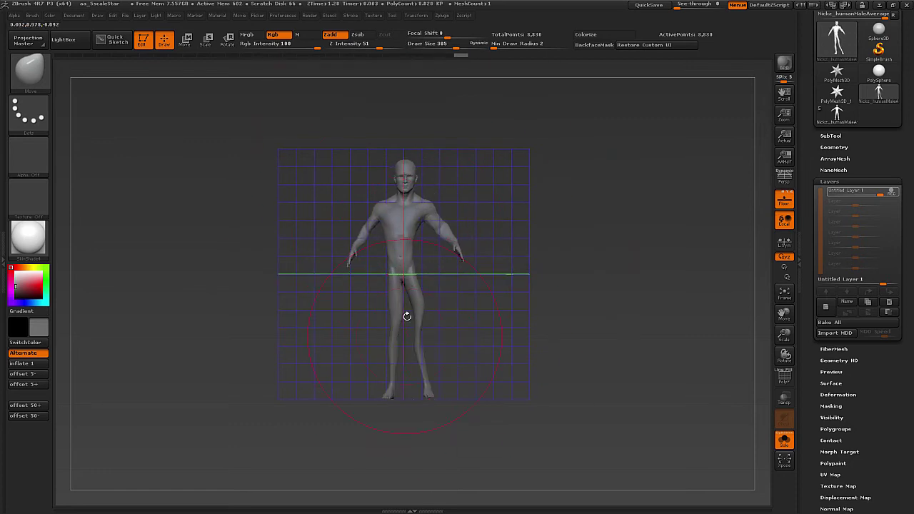
pyautogui.moveTo(412, 308); pyautogui.dragTo(405, 290)
pyautogui.moveTo(400, 249); pyautogui.dragTo(404, 250)
pyautogui.moveTo(405, 183); pyautogui.dragTo(407, 184)
pyautogui.moveTo(375, 212); pyautogui.dragTo(372, 211)
pyautogui.moveTo(372, 217); pyautogui.dragTo(370, 219)
# Check the figure's polyframe, try Smart ReSym on the re-centred mesh and undo it.
pyautogui.keyDown('ctrl'); pyautogui.moveTo(430, 203); pyautogui.dragTo(429, 220, button='right'); pyautogui.keyUp('ctrl')
pyautogui.hotkey('shift', 'f')
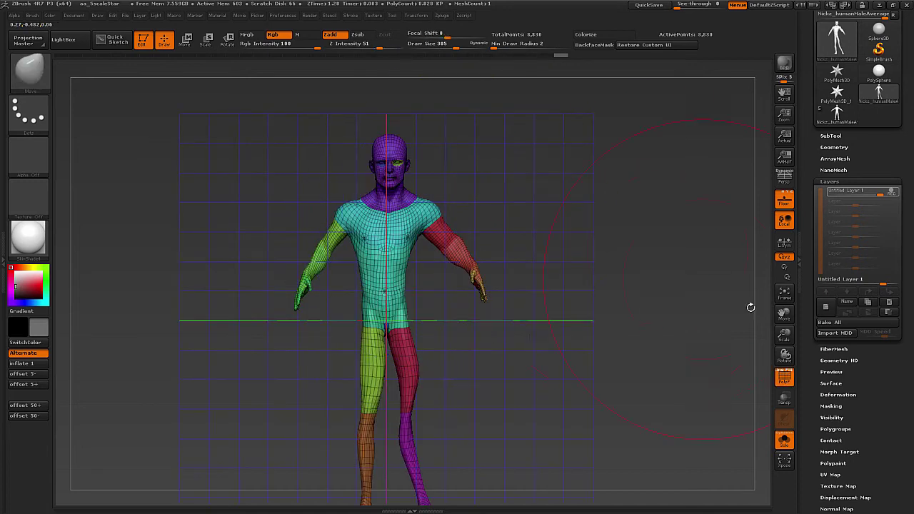
pyautogui.hotkey('shift', 'f')
pyautogui.moveTo(813, 382)
pyautogui.mouseDown()
pyautogui.moveTo(802, 282)
pyautogui.moveTo(800, 305)
pyautogui.mouseUp()
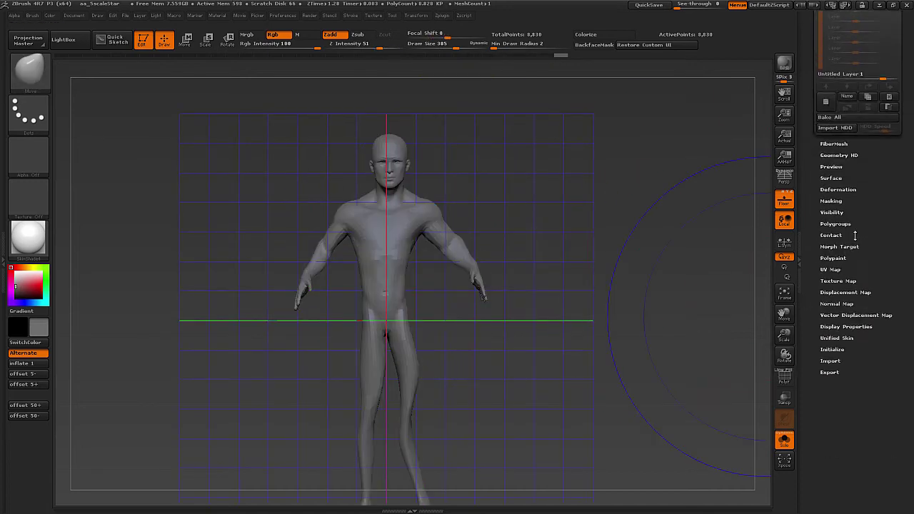
pyautogui.click(837, 189)
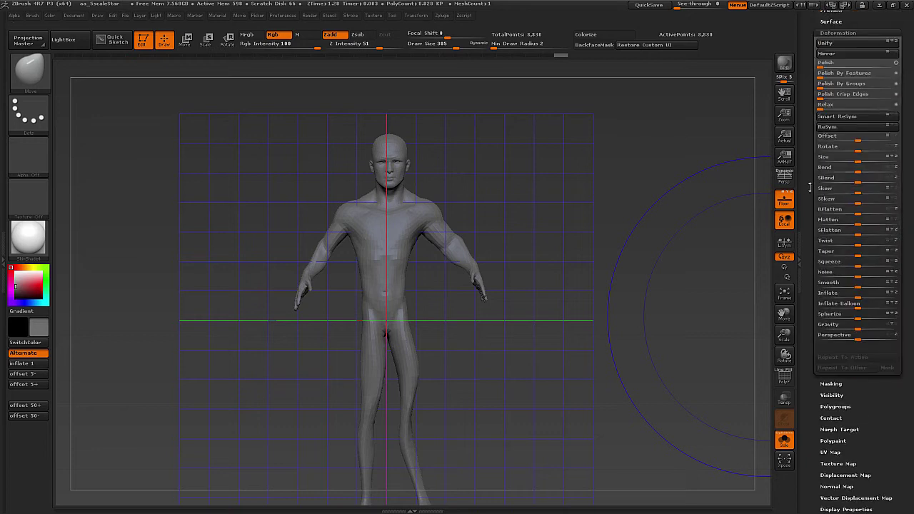
pyautogui.click(847, 176)
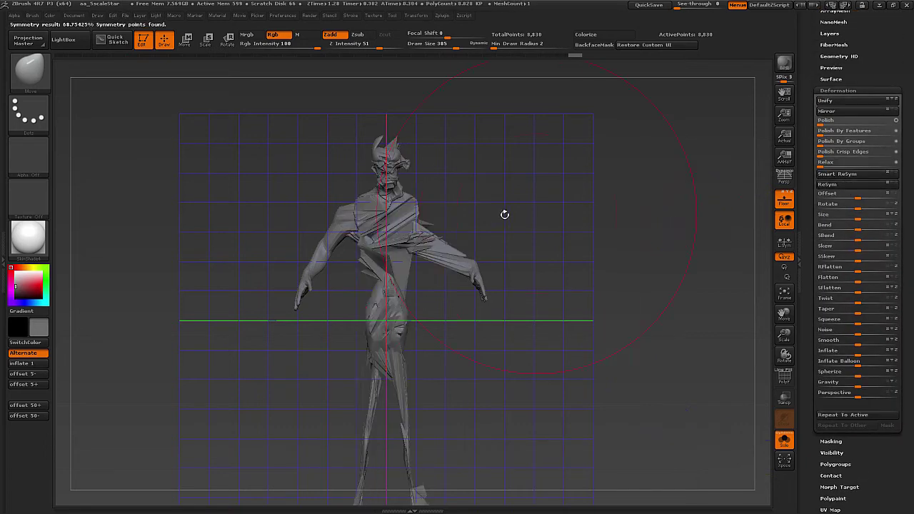
pyautogui.keyDown('alt'); pyautogui.moveTo(514, 210); pyautogui.dragTo(319, 186); pyautogui.keyUp('alt')
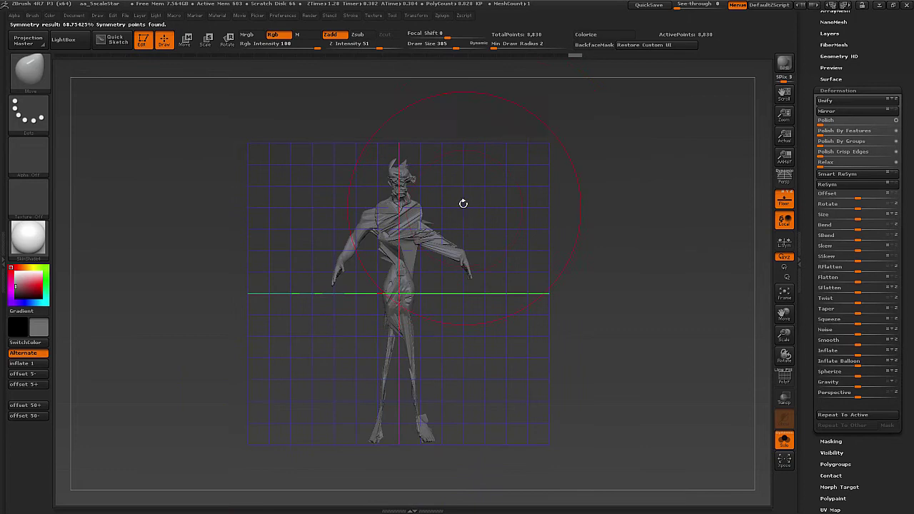
pyautogui.hotkey('ctrl', 'z')
# Nudge the figure's legs into a more symmetrical stance with the Move brush.
pyautogui.press('s')
pyautogui.moveTo(444, 369); pyautogui.dragTo(442, 368)
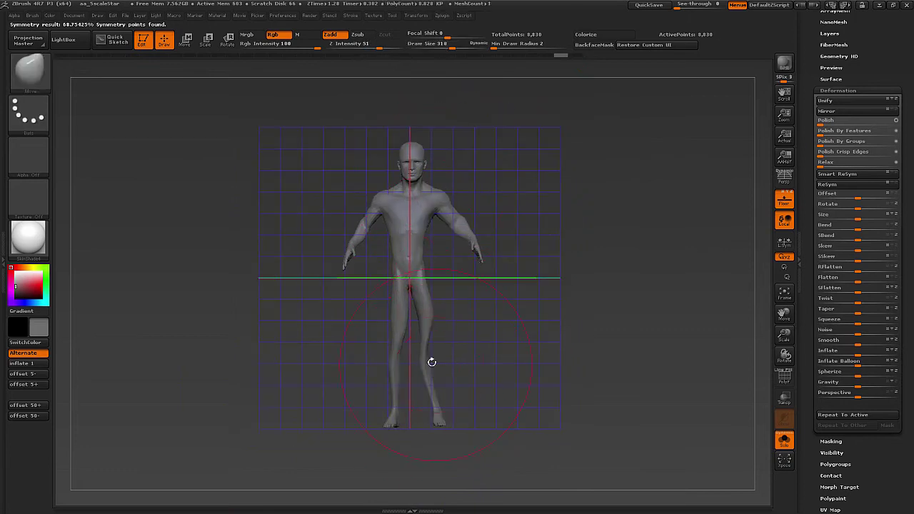
pyautogui.moveTo(403, 337); pyautogui.dragTo(409, 334)
pyautogui.press('s')
pyautogui.moveTo(418, 337); pyautogui.dragTo(416, 337)
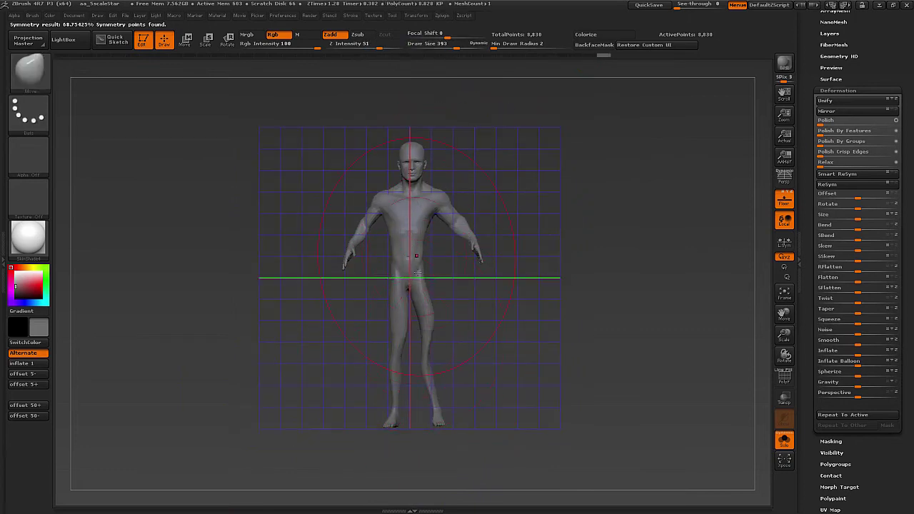
# Smooth the figure's head, torso, arms and legs with the Smooth brush at a large draw size.
pyautogui.moveTo(412, 177)
pyautogui.keyDown('shift'); pyautogui.mouseDown()
pyautogui.moveTo(412, 207)
pyautogui.moveTo(416, 180)
pyautogui.mouseUp(); pyautogui.keyUp('shift')
pyautogui.moveTo(417, 184); pyautogui.dragTo(412, 187)
pyautogui.moveTo(447, 230); pyautogui.dragTo(449, 236)
pyautogui.moveTo(469, 239); pyautogui.dragTo(463, 238)
pyautogui.keyDown('shift'); pyautogui.moveTo(444, 323); pyautogui.dragTo(438, 329); pyautogui.keyUp('shift')
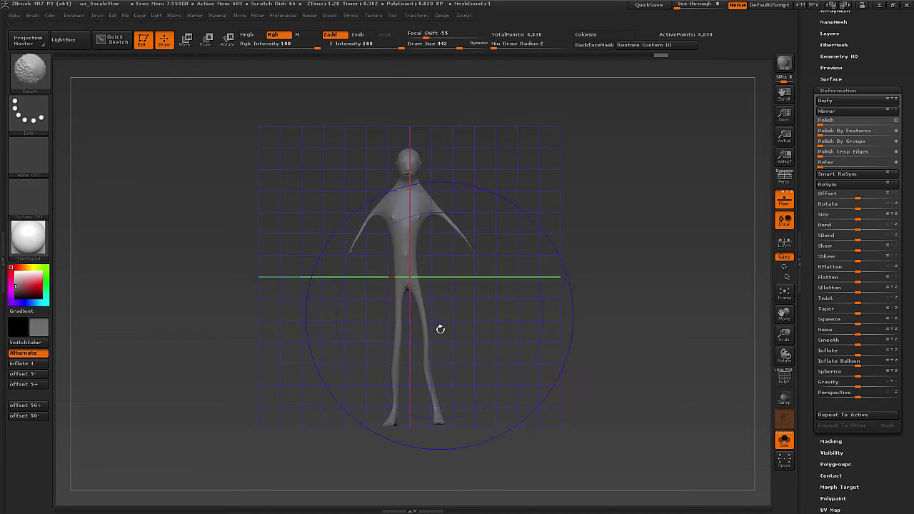
# Shift the smoothed legs and feet towards symmetry with the Move brush and run Smart ReSym.
pyautogui.moveTo(436, 382); pyautogui.dragTo(428, 380)
pyautogui.press('s')
pyautogui.moveTo(423, 322); pyautogui.dragTo(419, 323)
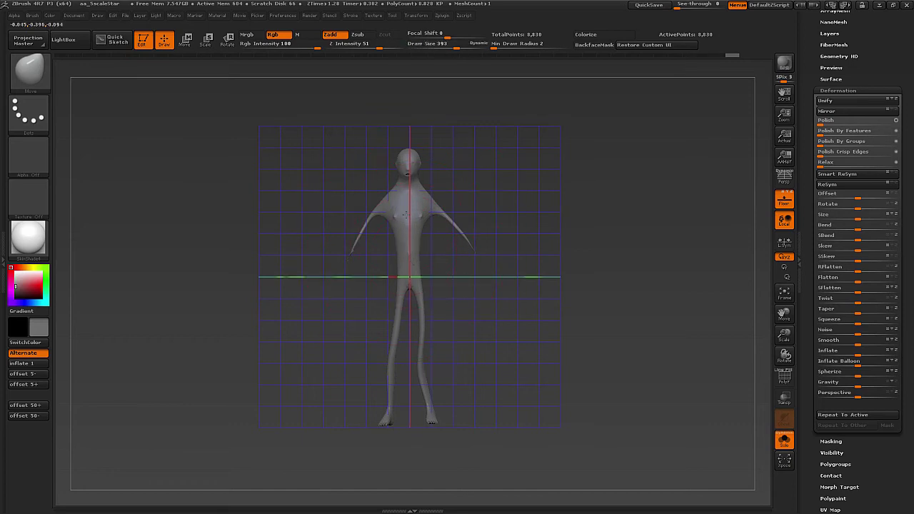
pyautogui.click(834, 174)
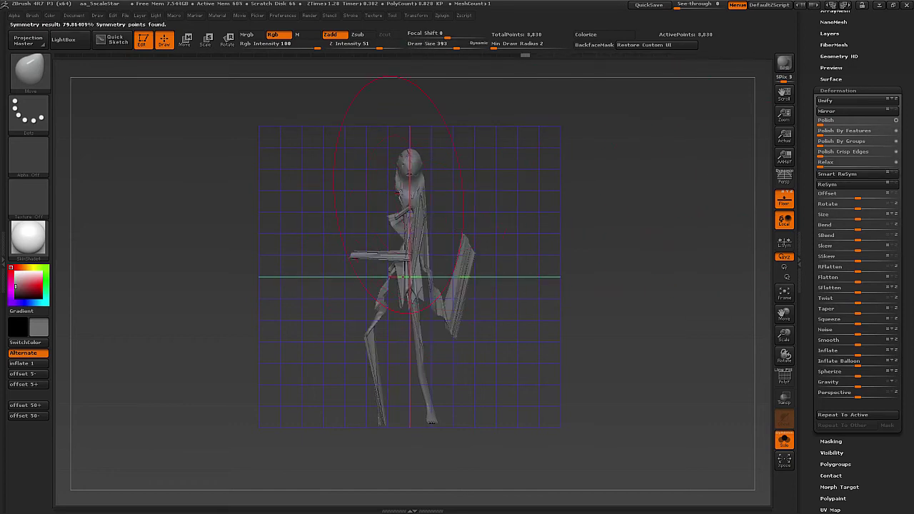
# Smooth the distorted torso and limbs with an adjusted draw size and repeat Smart ReSym.
pyautogui.keyDown('shift'); pyautogui.moveTo(421, 221); pyautogui.dragTo(411, 246); pyautogui.keyUp('shift')
pyautogui.press('s')
pyautogui.click(431, 245)
pyautogui.click(849, 186)
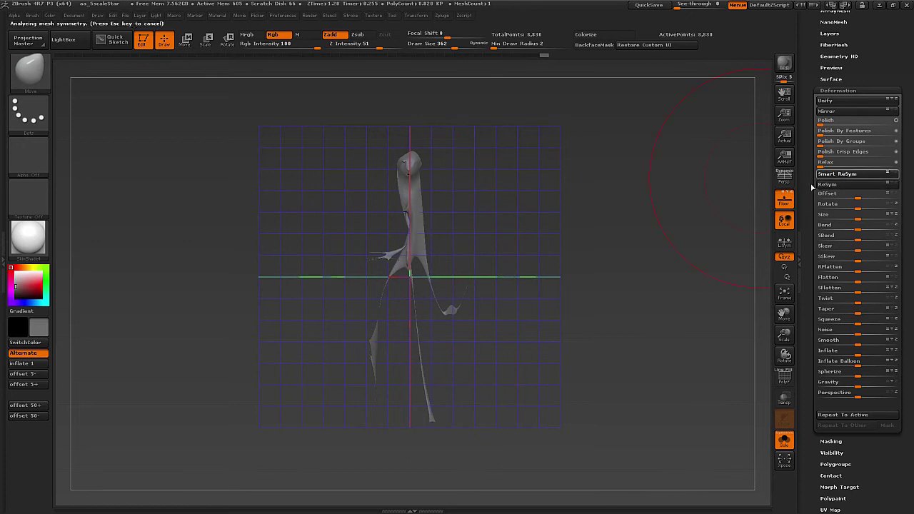
# Alternate Smart ReSym with further smoothing of the thinned torso, hips and limbs.
pyautogui.press('shift')
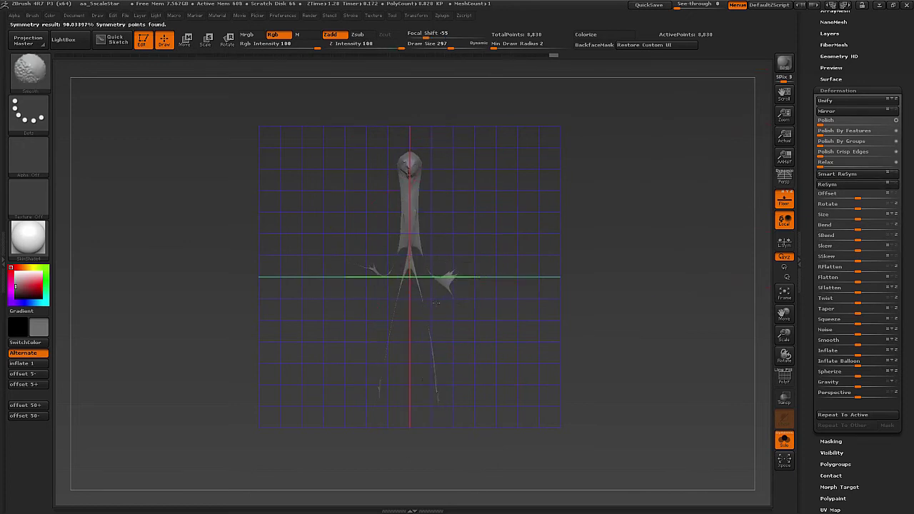
pyautogui.click(870, 174)
pyautogui.moveTo(387, 291)
pyautogui.keyDown('shift'); pyautogui.mouseDown()
pyautogui.moveTo(365, 274)
pyautogui.moveTo(422, 188)
pyautogui.moveTo(414, 190)
pyautogui.mouseUp(); pyautogui.keyUp('shift')
pyautogui.keyDown('shift'); pyautogui.moveTo(404, 272); pyautogui.dragTo(417, 272); pyautogui.keyUp('shift')
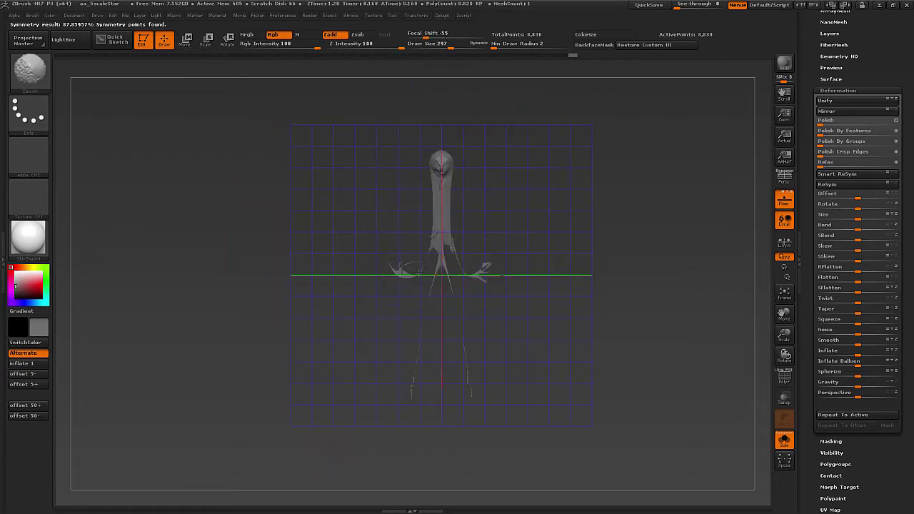
pyautogui.click(837, 174)
pyautogui.moveTo(522, 204)
pyautogui.keyDown('alt'); pyautogui.mouseDown()
pyautogui.moveTo(509, 204)
pyautogui.moveTo(491, 236)
pyautogui.moveTo(459, 208)
pyautogui.mouseUp(); pyautogui.keyUp('alt')
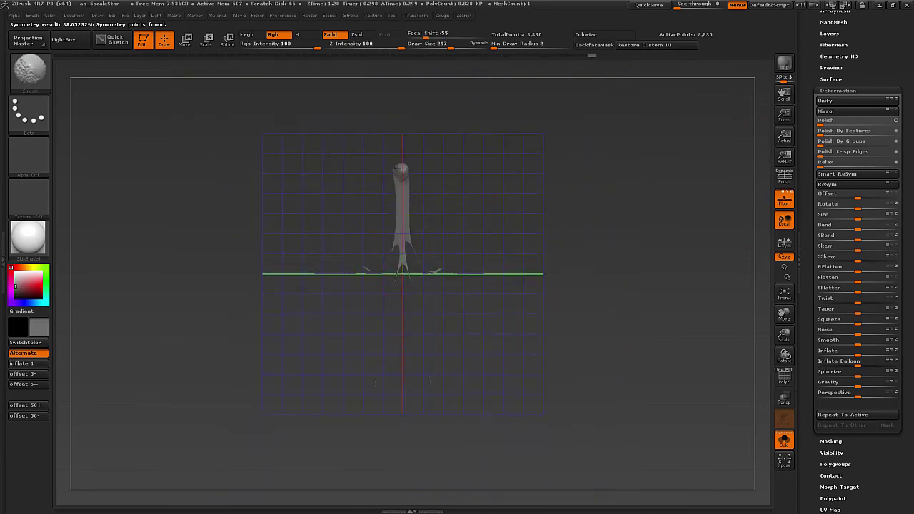
# Centre the smoothed head with the Move brush at a smaller draw size and reapply Smart ReSym.
pyautogui.press('s')
pyautogui.moveTo(404, 181); pyautogui.dragTo(394, 170)
pyautogui.press('s')
pyautogui.moveTo(405, 173); pyautogui.dragTo(402, 175)
pyautogui.click(827, 175)
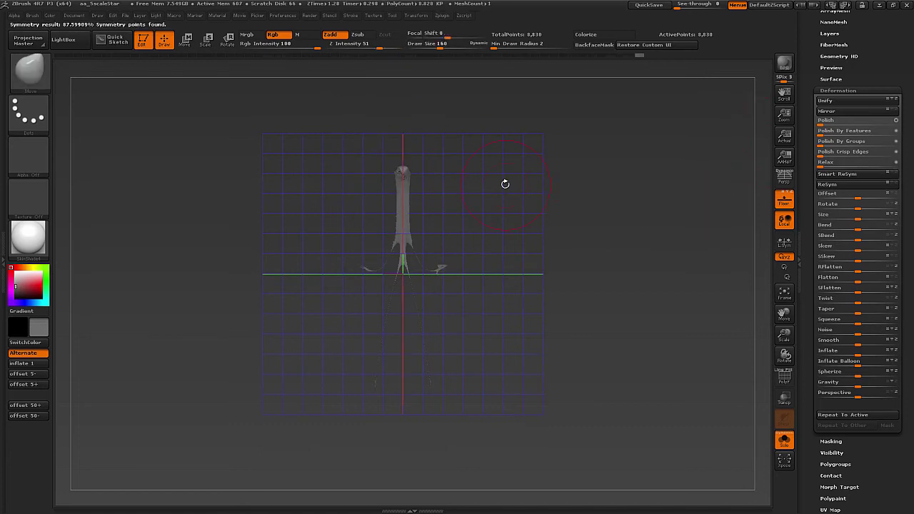
pyautogui.keyDown('alt'); pyautogui.moveTo(531, 188); pyautogui.dragTo(527, 223); pyautogui.keyUp('alt')
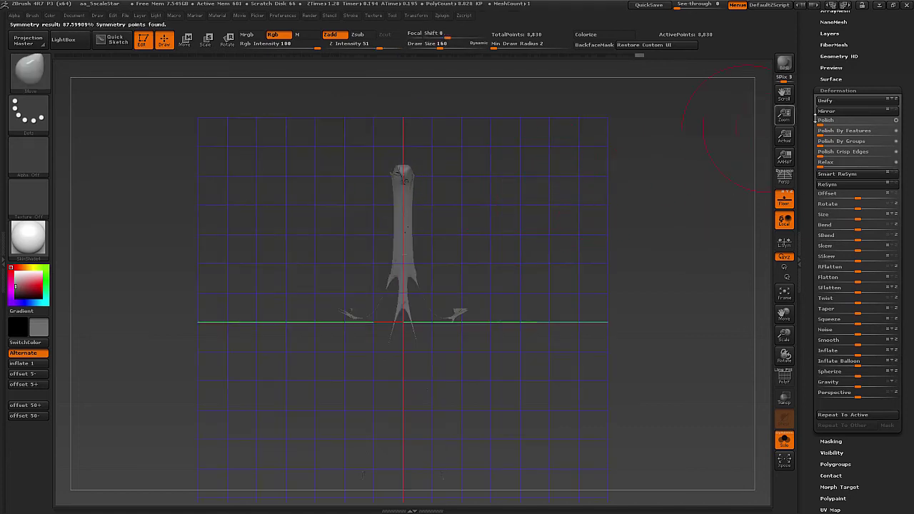
# Activate symmetry in the transform settings and enable Use Posable Symmetry for the collapsed mesh.
pyautogui.moveTo(805, 77); pyautogui.dragTo(804, 85)
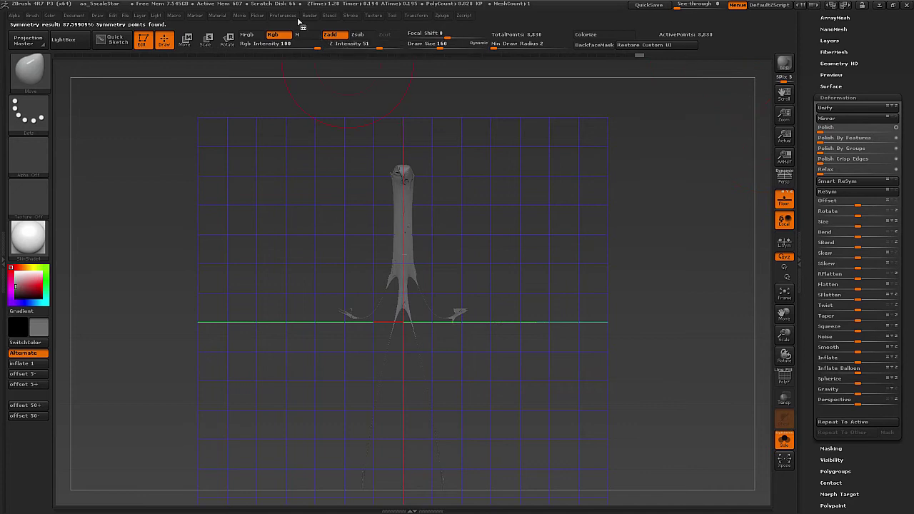
pyautogui.click(374, 15)
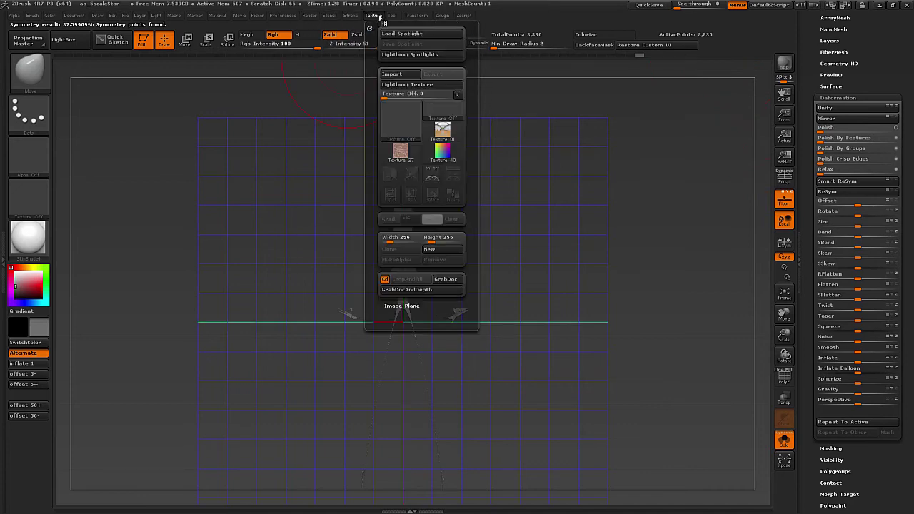
pyautogui.click(416, 16)
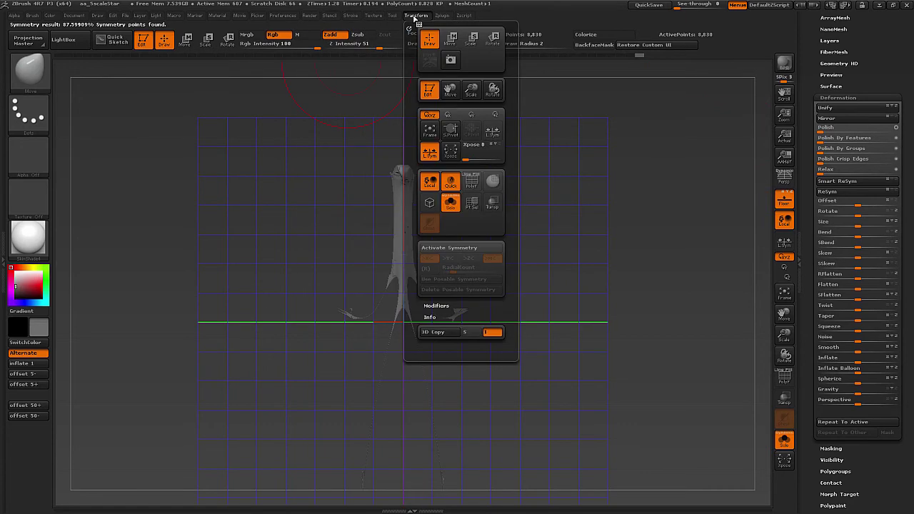
pyautogui.click(451, 248)
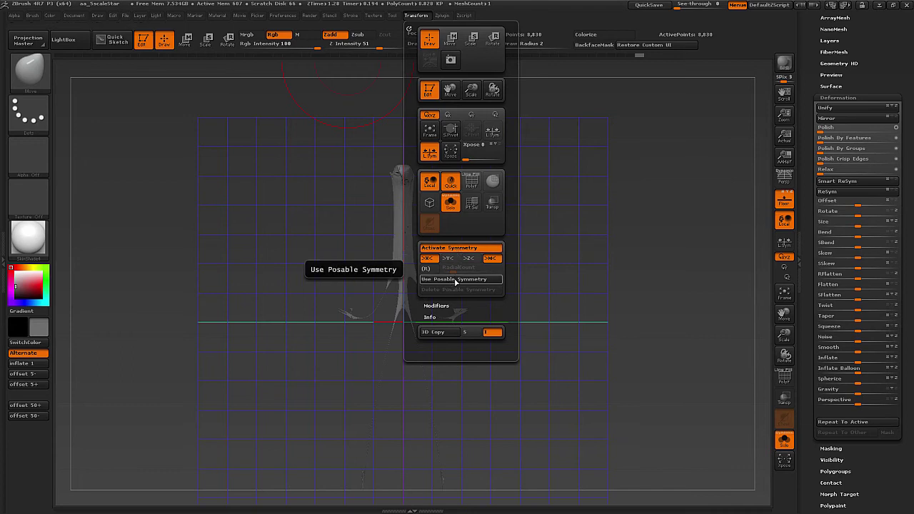
pyautogui.click(455, 280)
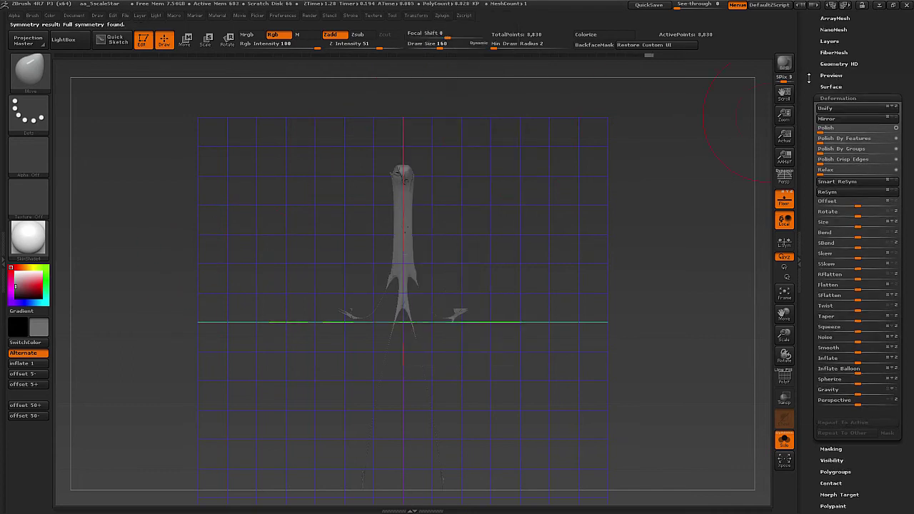
# Delete the figure's working layer to restore the original asymmetrical pose.
pyautogui.moveTo(809, 78); pyautogui.dragTo(806, 111)
pyautogui.keyDown('alt'); pyautogui.moveTo(416, 230); pyautogui.dragTo(379, 210); pyautogui.keyUp('alt')
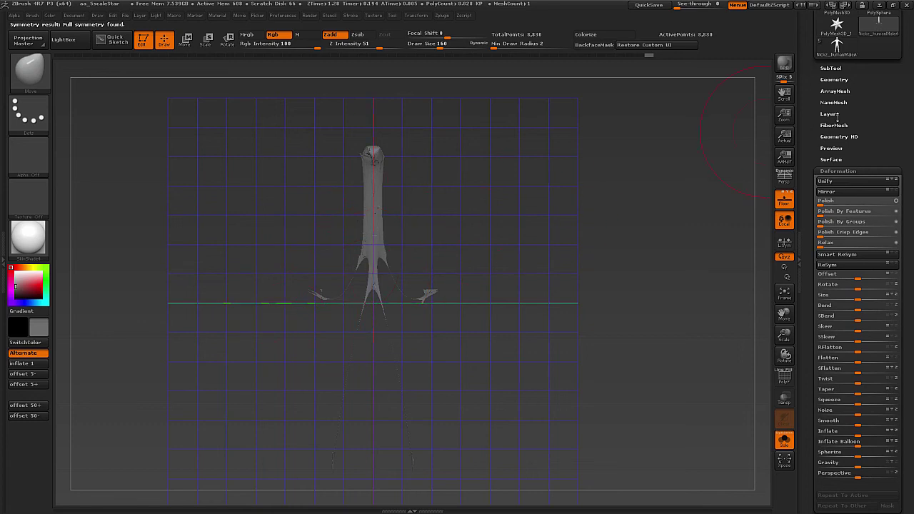
pyautogui.click(829, 115)
pyautogui.click(889, 233)
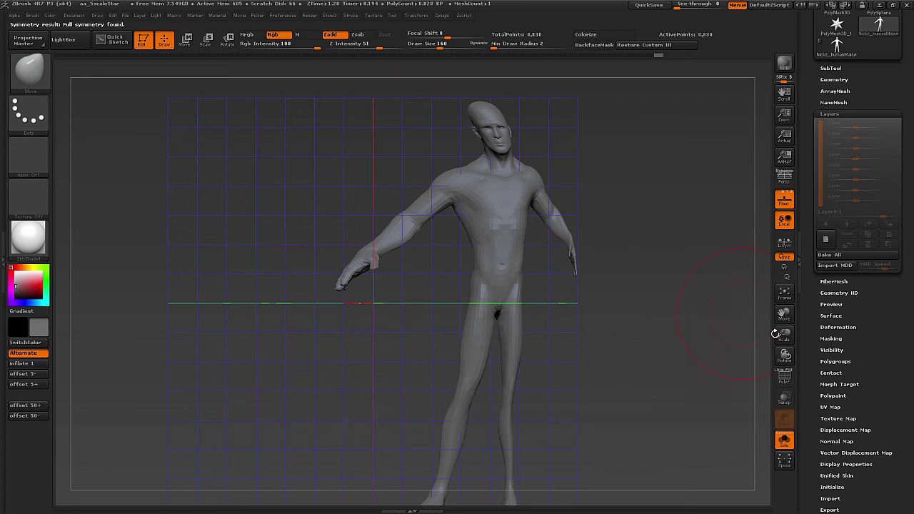
# Apply Smart ReSym to the restored posed figure.
pyautogui.moveTo(812, 343); pyautogui.dragTo(811, 264)
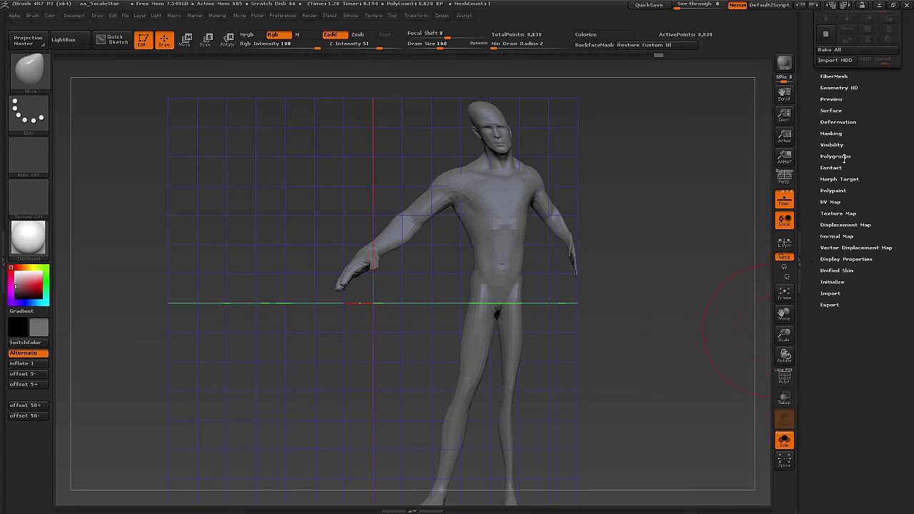
pyautogui.click(843, 122)
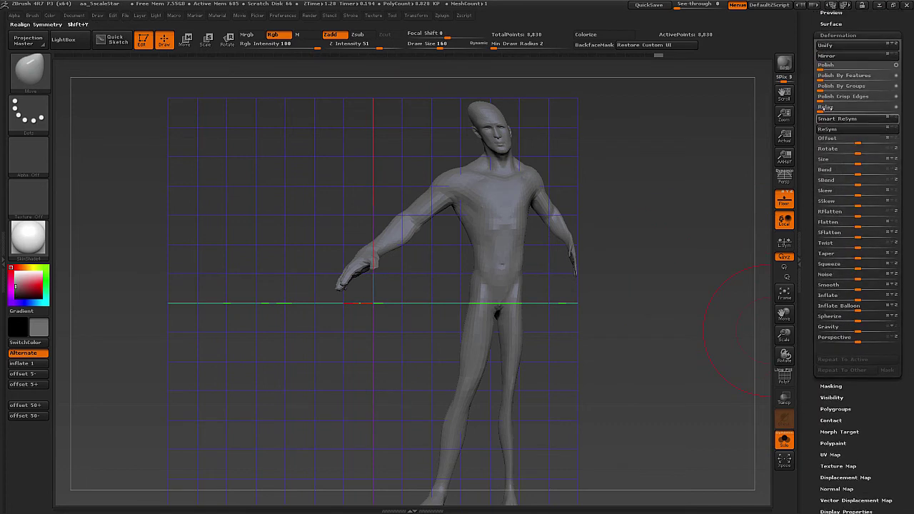
pyautogui.click(845, 122)
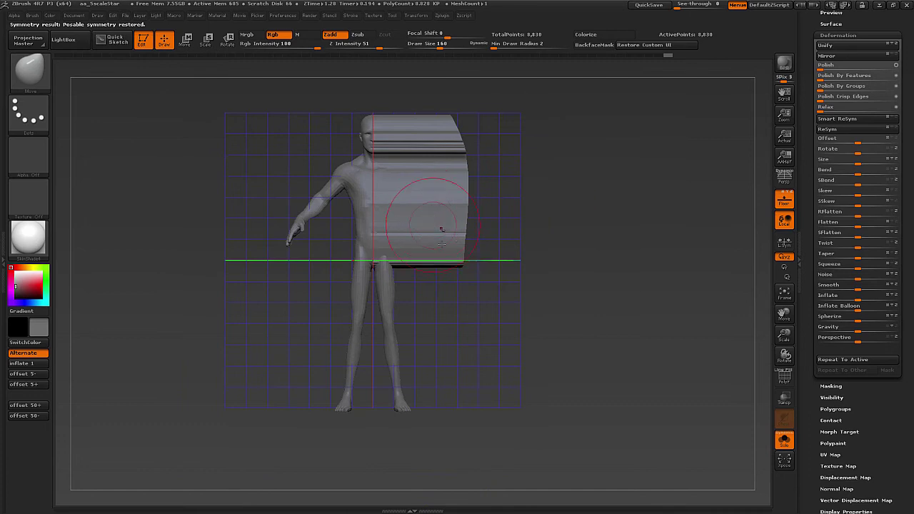
# Examine the re-symmetrised half of the figure's head and torso from the front and up close.
pyautogui.keyDown('ctrl'); pyautogui.moveTo(441, 229); pyautogui.dragTo(442, 250, button='right'); pyautogui.keyUp('ctrl')
pyautogui.moveTo(442, 249)
pyautogui.mouseDown(button='right')
pyautogui.moveTo(550, 243)
pyautogui.moveTo(443, 230)
pyautogui.moveTo(493, 228)
pyautogui.mouseUp(button='right')
pyautogui.moveTo(493, 228)
pyautogui.mouseDown(button='right')
pyautogui.moveTo(400, 207)
pyautogui.moveTo(537, 184)
pyautogui.mouseUp(button='right')
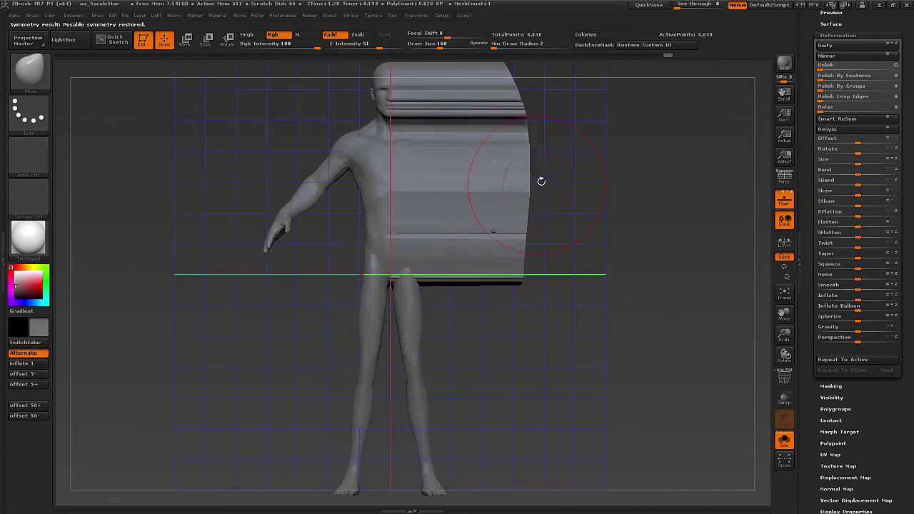
pyautogui.keyDown('alt'); pyautogui.moveTo(511, 223); pyautogui.dragTo(543, 255, button='right'); pyautogui.keyUp('alt')
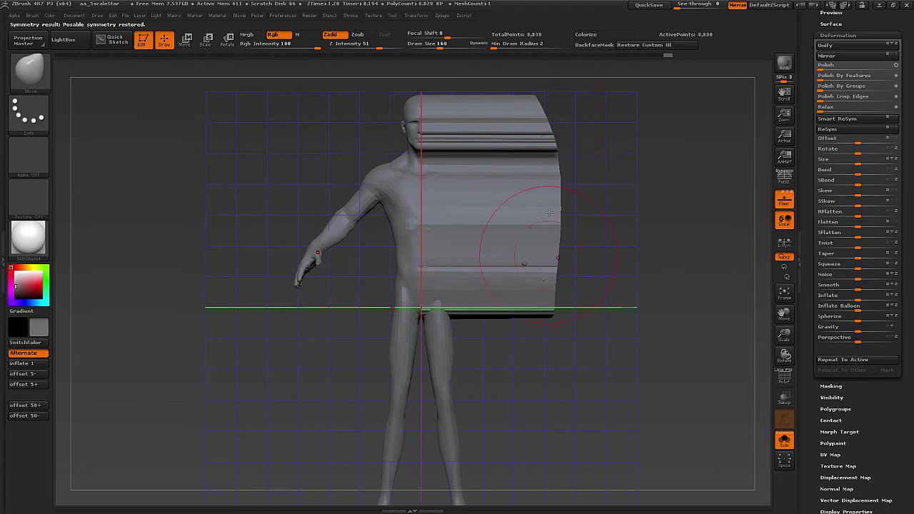
pyautogui.keyDown('alt'); pyautogui.moveTo(550, 212); pyautogui.dragTo(552, 246, button='right'); pyautogui.keyUp('alt')
pyautogui.moveTo(552, 246)
pyautogui.keyDown('ctrl'); pyautogui.mouseDown(button='right')
pyautogui.moveTo(551, 267)
pyautogui.moveTo(590, 244)
pyautogui.moveTo(555, 271)
pyautogui.mouseUp(button='right'); pyautogui.keyUp('ctrl')
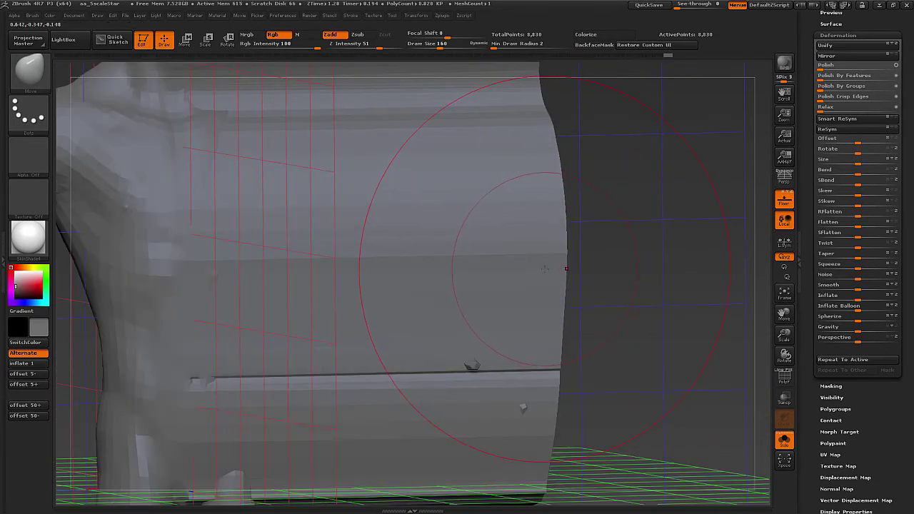
pyautogui.moveTo(545, 202); pyautogui.dragTo(554, 200, button='right')
pyautogui.keyDown('ctrl'); pyautogui.moveTo(555, 200); pyautogui.dragTo(555, 178, button='right'); pyautogui.keyUp('ctrl')
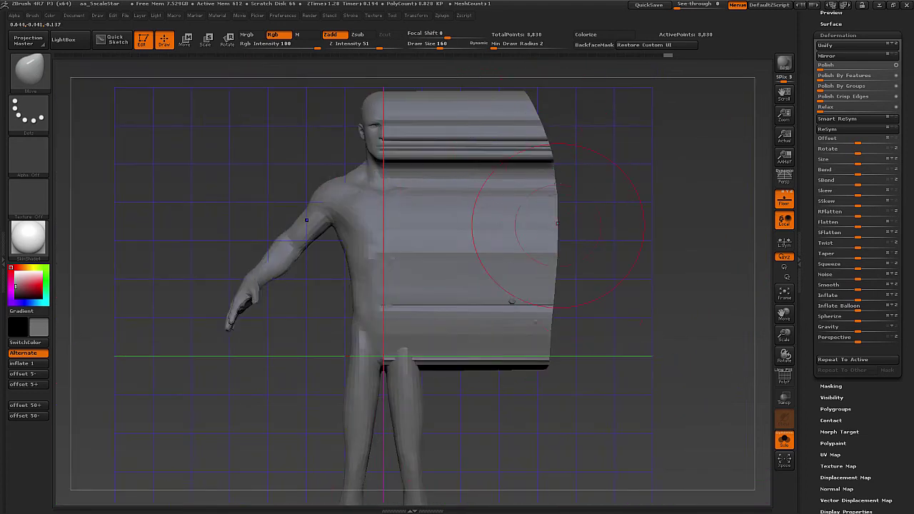
pyautogui.keyDown('ctrl'); pyautogui.moveTo(547, 266); pyautogui.dragTo(548, 280, button='right'); pyautogui.keyUp('ctrl')
# Switch to the ZModeler brush and reduce its draw size to 56 for working on the stretched torso's outer edge.
pyautogui.press('b')
pyautogui.press('z')
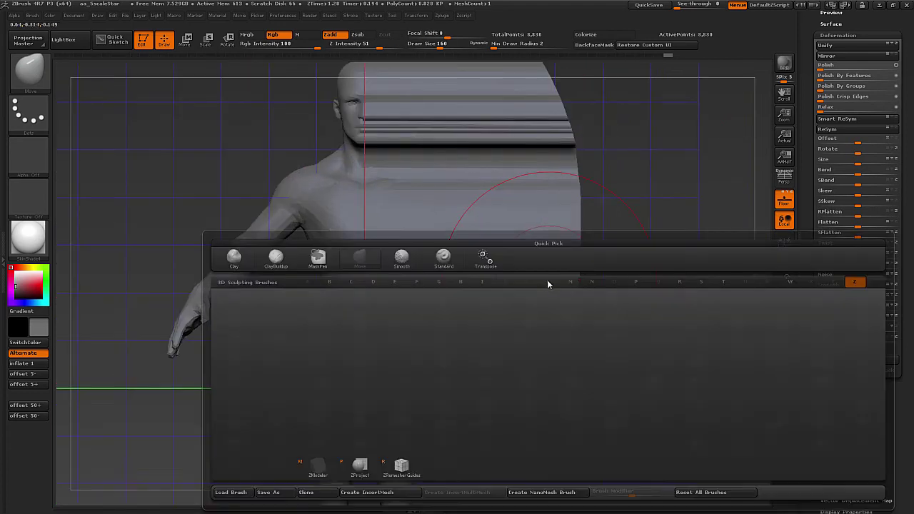
pyautogui.click(321, 472)
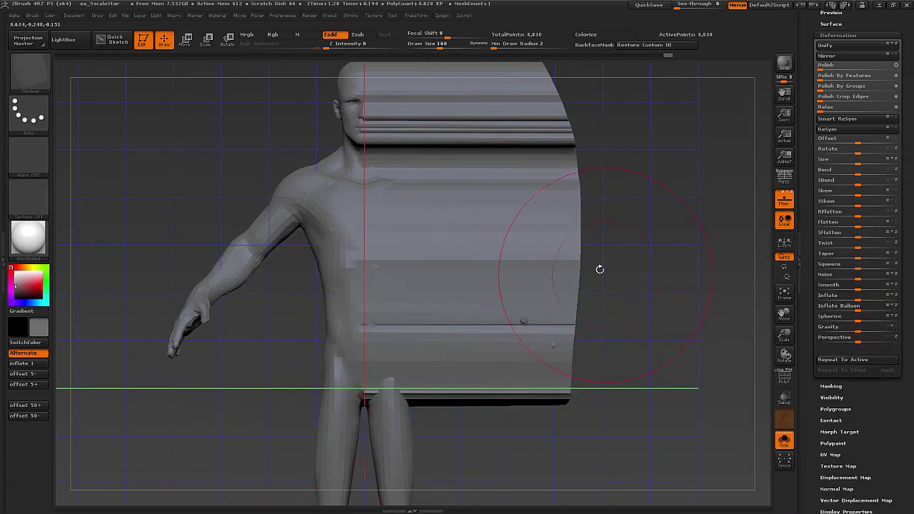
pyautogui.moveTo(600, 267)
pyautogui.keyDown('alt'); pyautogui.mouseDown(button='right')
pyautogui.moveTo(549, 287)
pyautogui.moveTo(549, 318)
pyautogui.mouseUp(button='right'); pyautogui.keyUp('alt')
pyautogui.moveTo(549, 318); pyautogui.dragTo(530, 322, button='right')
pyautogui.press('s')
pyautogui.moveTo(565, 206); pyautogui.dragTo(552, 206)
pyautogui.moveTo(607, 218)
pyautogui.keyDown('alt'); pyautogui.mouseDown(button='right')
pyautogui.moveTo(509, 234)
pyautogui.moveTo(554, 202)
pyautogui.mouseUp(button='right'); pyautogui.keyUp('alt')
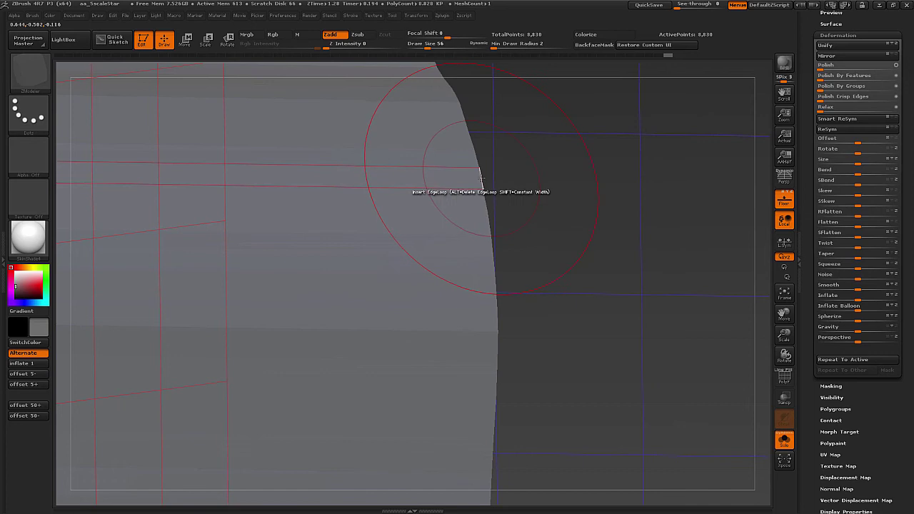
# Set the ZModeler edge action to Mask with the EdgeLoop Complete target and mask the stretched torso's outer edge loop.
pyautogui.press('space')
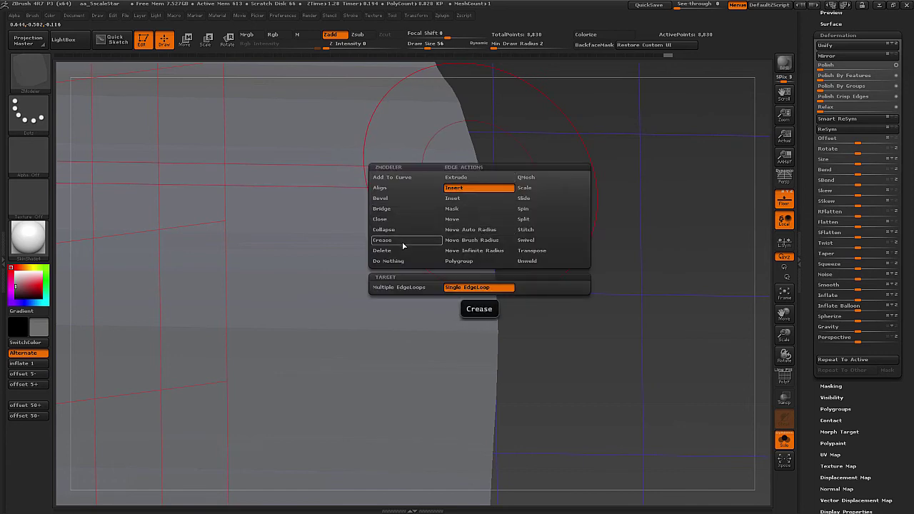
pyautogui.click(474, 208)
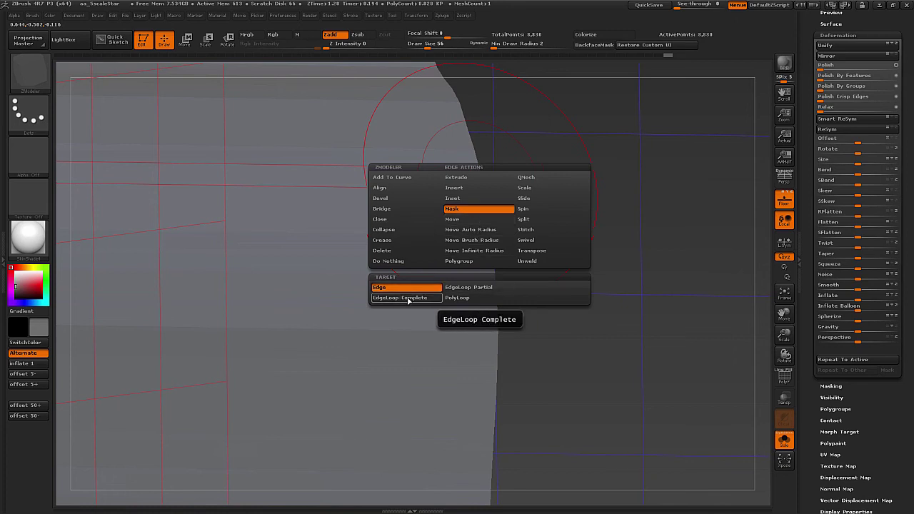
pyautogui.click(407, 299)
pyautogui.keyDown('ctrl'); pyautogui.moveTo(422, 228); pyautogui.dragTo(420, 180, button='right'); pyautogui.keyUp('ctrl')
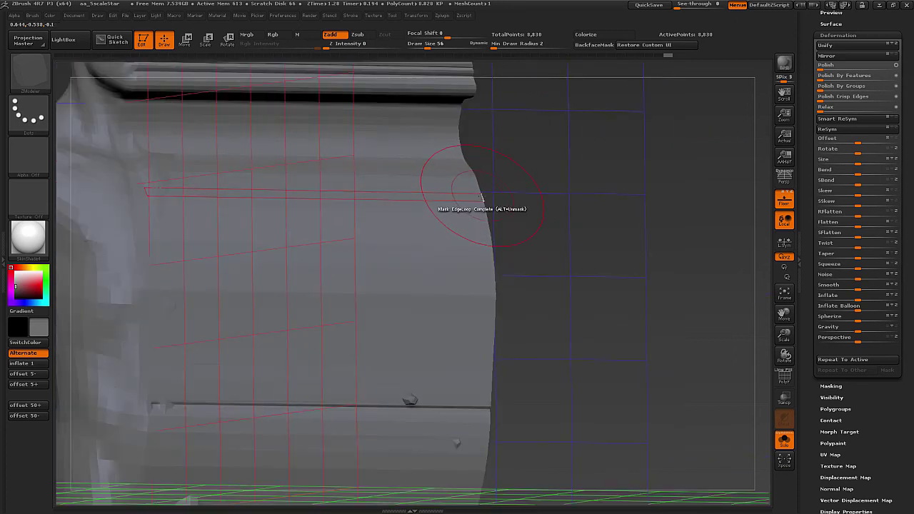
pyautogui.click(481, 197)
pyautogui.keyDown('ctrl'); pyautogui.moveTo(528, 198); pyautogui.dragTo(436, 158, button='right'); pyautogui.keyUp('ctrl')
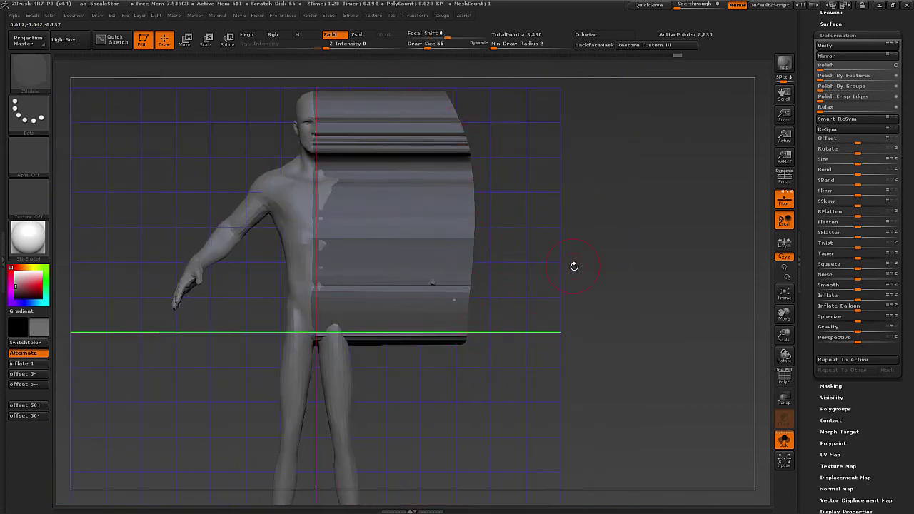
# Invert the mask so that everything except the stretched outer edge loop is protected.
pyautogui.press('ctrl')
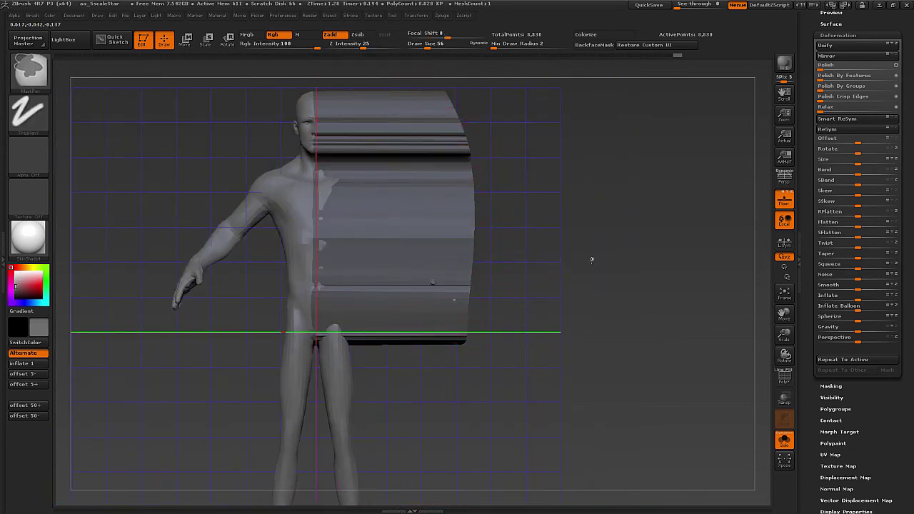
pyautogui.keyDown('ctrl'); pyautogui.moveTo(592, 261); pyautogui.dragTo(587, 264); pyautogui.keyUp('ctrl')
pyautogui.hotkey('ctrl', 'z')
pyautogui.keyDown('ctrl'); pyautogui.click(584, 262); pyautogui.keyUp('ctrl')
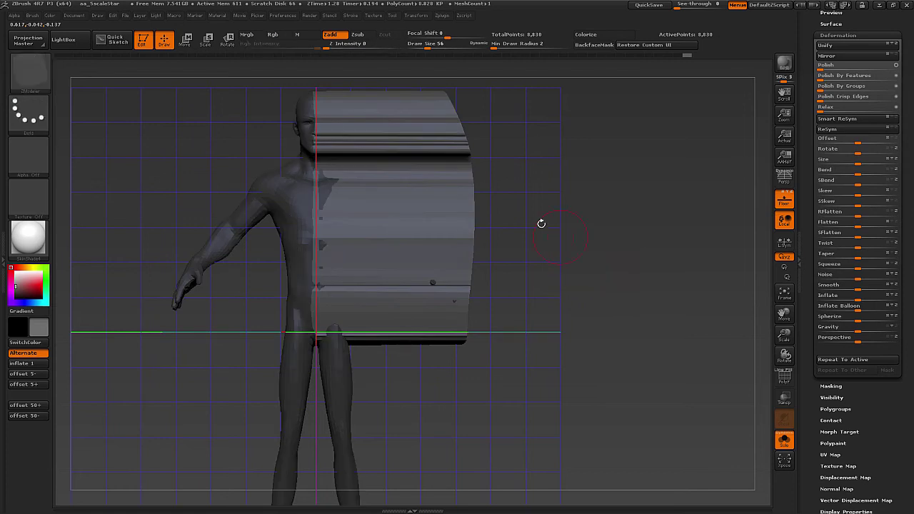
# Move the unmasked outer edge loop back to the figure's centre line with a horizontal Transpose line.
pyautogui.press('w')
pyautogui.moveTo(473, 225); pyautogui.dragTo(552, 226)
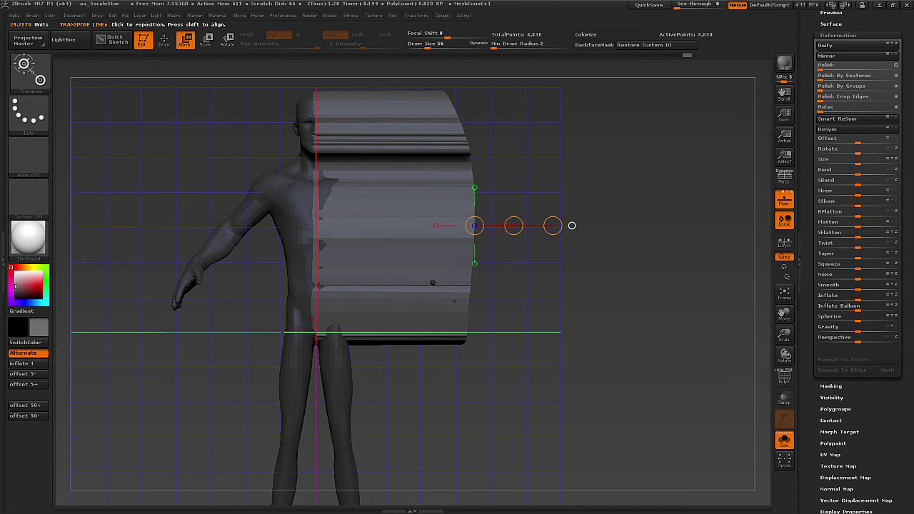
pyautogui.moveTo(315, 335)
pyautogui.keyDown('shift'); pyautogui.mouseDown()
pyautogui.moveTo(221, 334)
pyautogui.moveTo(316, 332)
pyautogui.mouseUp(); pyautogui.keyUp('shift')
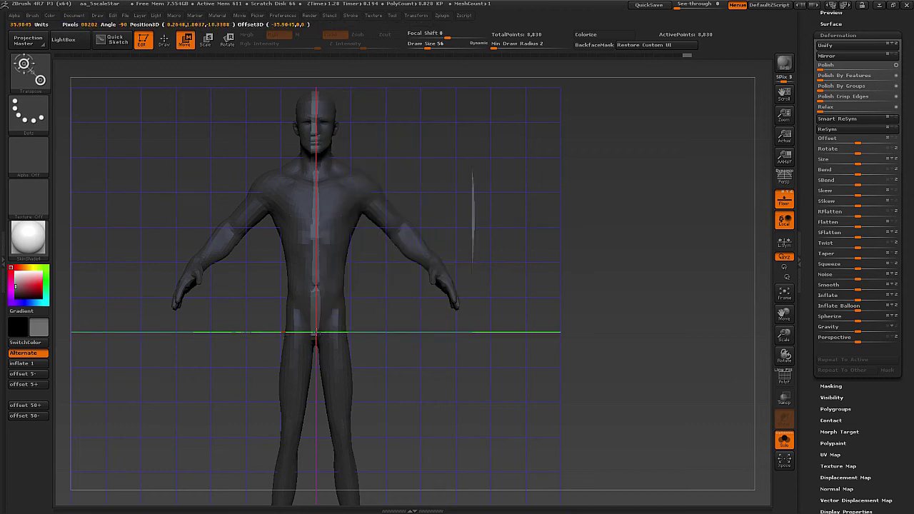
# Display the polygroup wireframe on the figure and increase the brush's draw size to 97.
pyautogui.hotkey('shift', 'f')
pyautogui.moveTo(343, 243)
pyautogui.keyDown('alt'); pyautogui.mouseDown(button='right')
pyautogui.moveTo(345, 254)
pyautogui.moveTo(338, 250)
pyautogui.moveTo(369, 222)
pyautogui.moveTo(361, 203)
pyautogui.mouseUp(button='right'); pyautogui.keyUp('alt')
pyautogui.press('q')
pyautogui.press('s')
pyautogui.moveTo(372, 224); pyautogui.dragTo(377, 224)
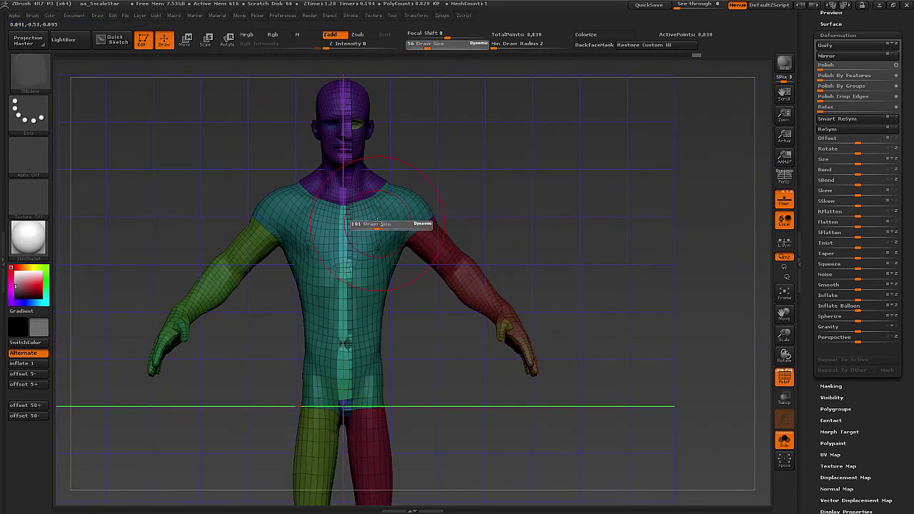
pyautogui.keyDown('alt'); pyautogui.moveTo(377, 224); pyautogui.dragTo(373, 185, button='right'); pyautogui.keyUp('alt')
# Shift the unmasked centre edge loop onto the symmetry axis by adjusting the Transpose Move line at the crotch.
pyautogui.press('w')
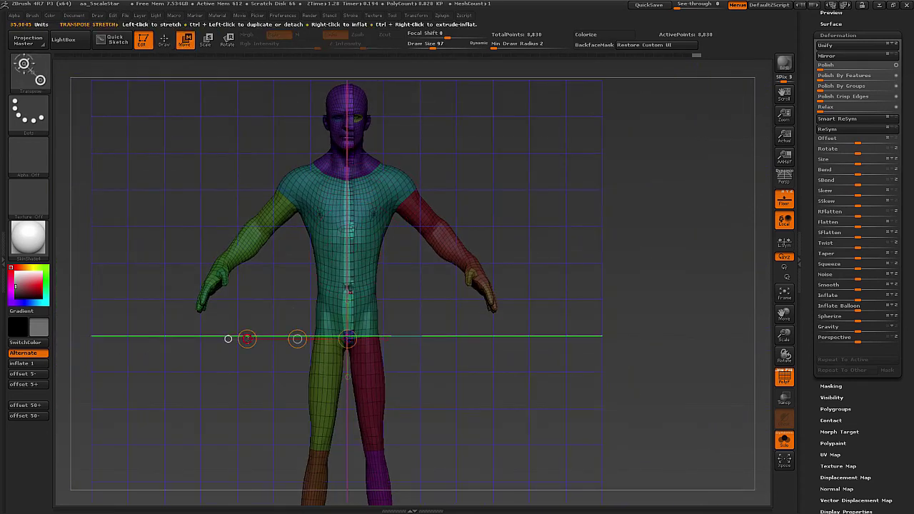
pyautogui.moveTo(247, 338); pyautogui.dragTo(262, 340)
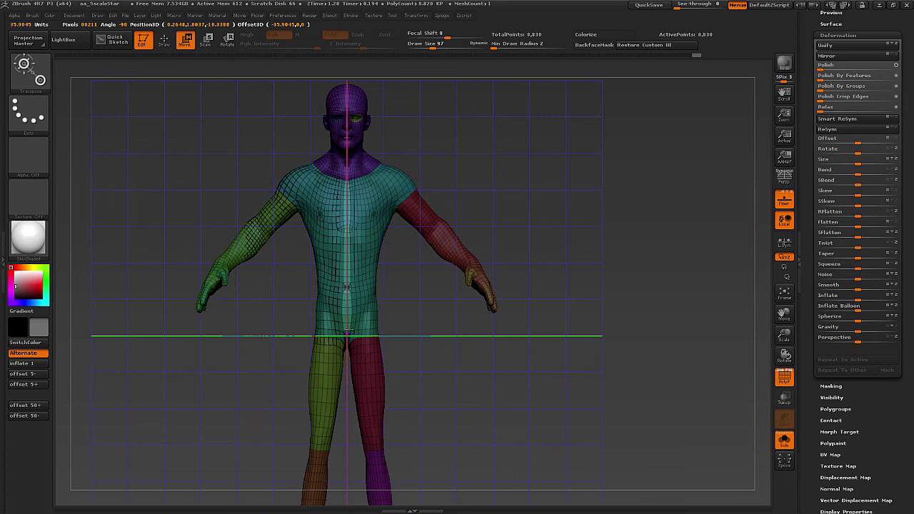
pyautogui.click(349, 333)
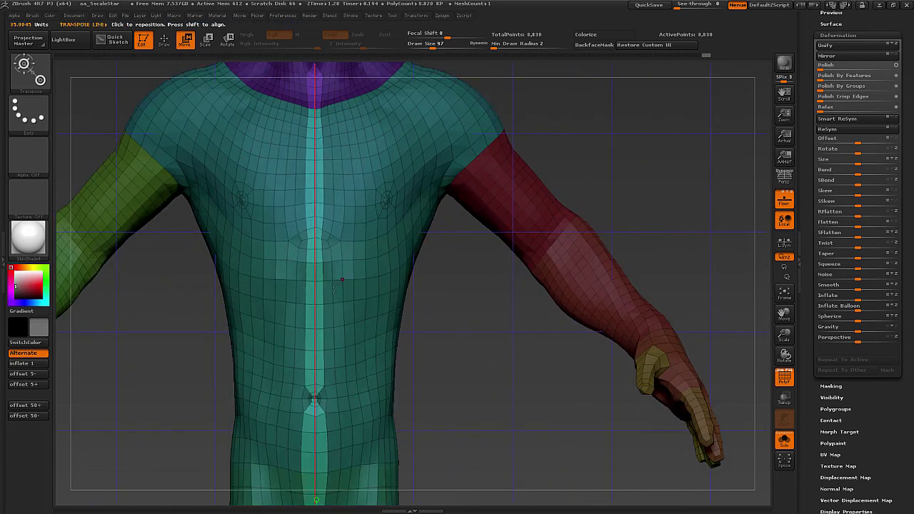
# Fine-tune the centre edge loop's alignment with the symmetry axis using horizontal Transpose Move lines across the abdomen.
pyautogui.moveTo(316, 281); pyautogui.dragTo(485, 280)
pyautogui.keyDown('ctrl'); pyautogui.moveTo(344, 386); pyautogui.dragTo(361, 366, button='right'); pyautogui.keyUp('ctrl')
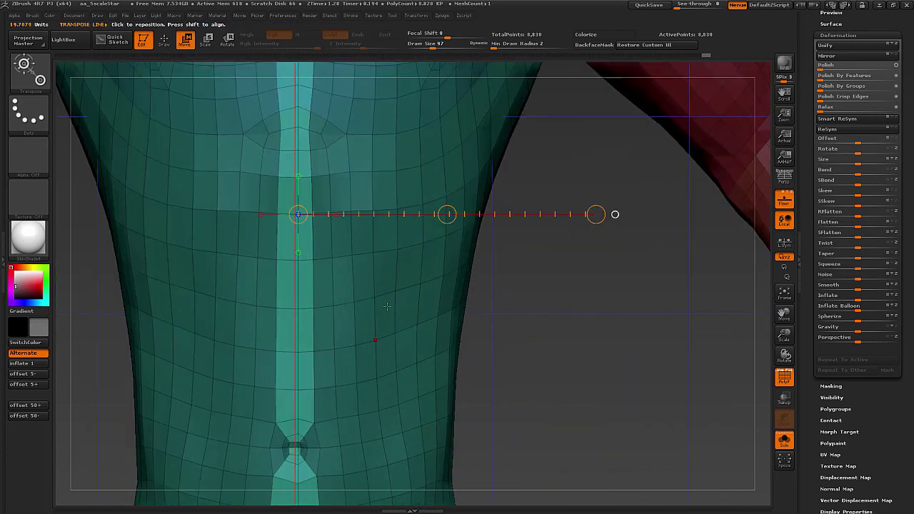
pyautogui.moveTo(447, 216); pyautogui.dragTo(442, 221)
pyautogui.keyDown('alt'); pyautogui.moveTo(569, 135); pyautogui.dragTo(579, 195); pyautogui.keyUp('alt')
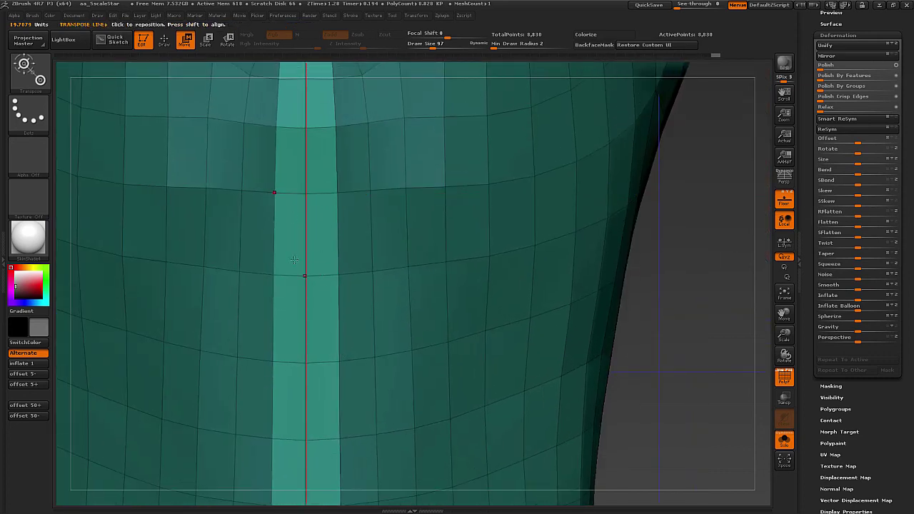
pyautogui.keyDown('alt'); pyautogui.moveTo(294, 260); pyautogui.dragTo(404, 321, button='right'); pyautogui.keyUp('alt')
pyautogui.moveTo(376, 363); pyautogui.dragTo(434, 304)
pyautogui.click(413, 364)
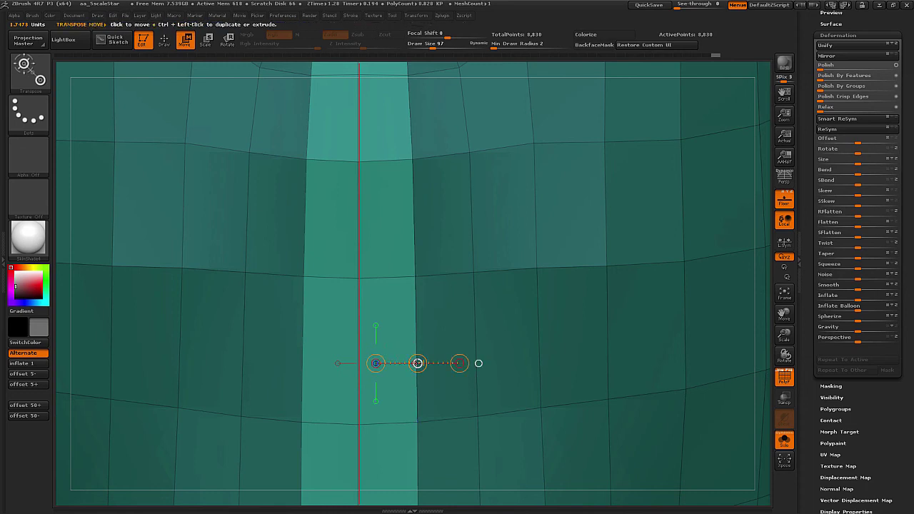
pyautogui.click(417, 363)
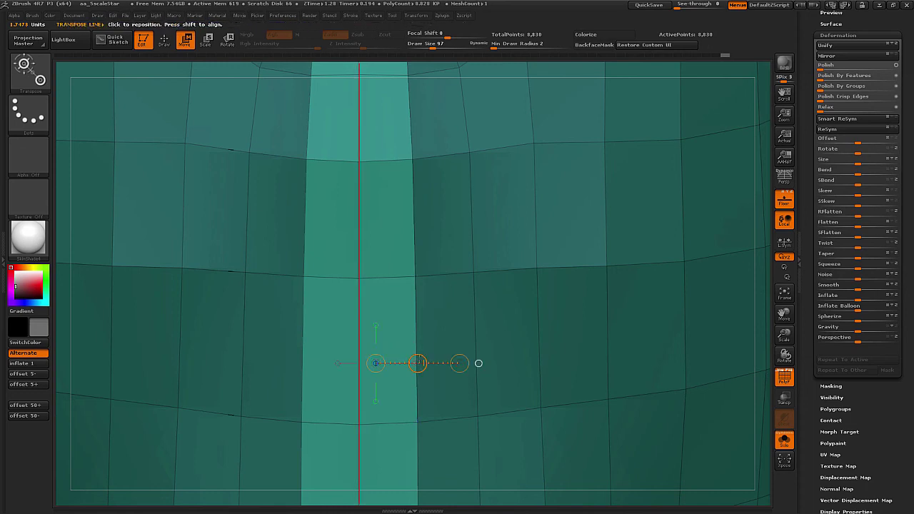
pyautogui.moveTo(418, 363); pyautogui.dragTo(420, 364)
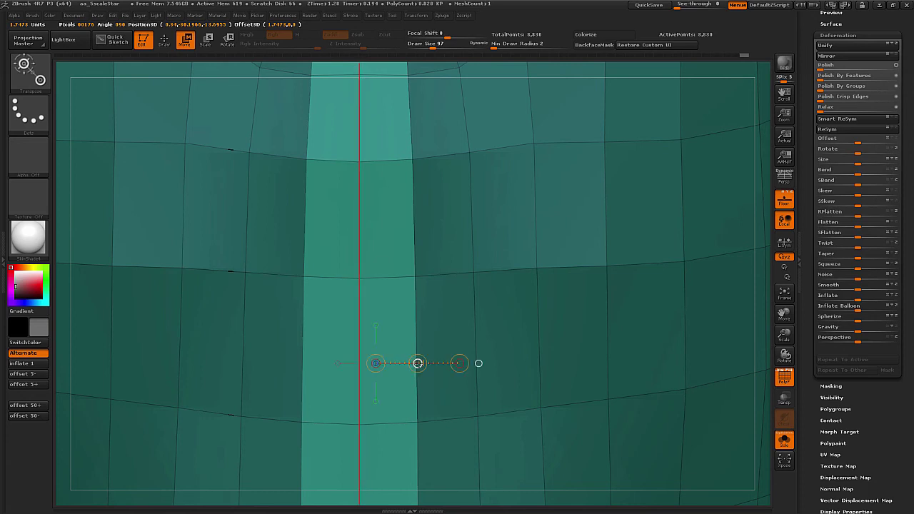
# Return to draw mode with a draw size of 75 and hide the polygroup wireframe.
pyautogui.moveTo(421, 357)
pyautogui.keyDown('ctrl'); pyautogui.mouseDown(button='right')
pyautogui.moveTo(404, 187)
pyautogui.moveTo(457, 207)
pyautogui.moveTo(432, 204)
pyautogui.moveTo(428, 192)
pyautogui.moveTo(480, 182)
pyautogui.moveTo(449, 175)
pyautogui.moveTo(514, 191)
pyautogui.moveTo(496, 186)
pyautogui.moveTo(512, 188)
pyautogui.moveTo(458, 202)
pyautogui.moveTo(474, 209)
pyautogui.mouseUp(button='right'); pyautogui.keyUp('ctrl')
pyautogui.press('q')
pyautogui.press('[')
pyautogui.hotkey('shift', 'f')
pyautogui.keyDown('shift'); pyautogui.moveTo(474, 210); pyautogui.dragTo(479, 212, button='right'); pyautogui.keyUp('shift')
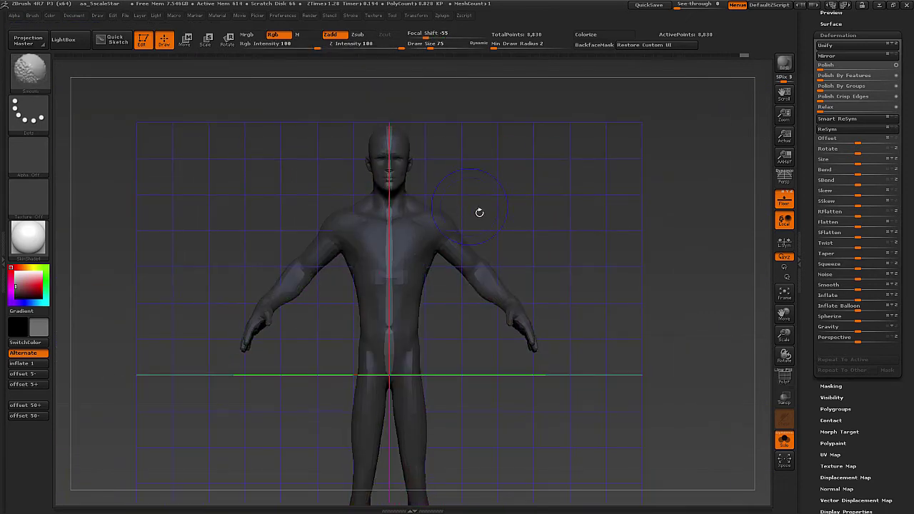
# Clear the mask from the figure and apply Smart ReSym.
pyautogui.keyDown('ctrl'); pyautogui.moveTo(522, 181); pyautogui.dragTo(535, 238); pyautogui.keyUp('ctrl')
pyautogui.keyDown('alt'); pyautogui.moveTo(532, 209); pyautogui.dragTo(524, 186, button='right'); pyautogui.keyUp('alt')
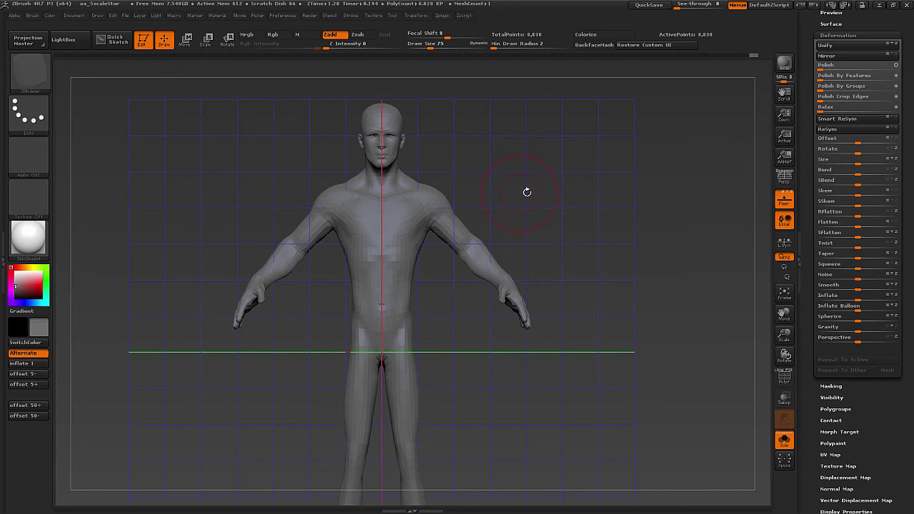
pyautogui.click(853, 121)
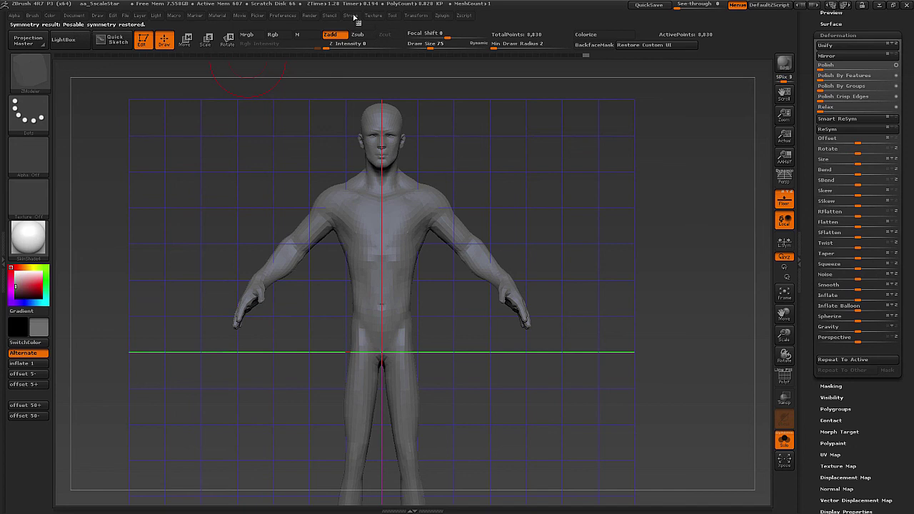
# Delete the figure's posable symmetry and reapply Smart ReSym with symmetry turned off.
pyautogui.moveTo(369, 16)
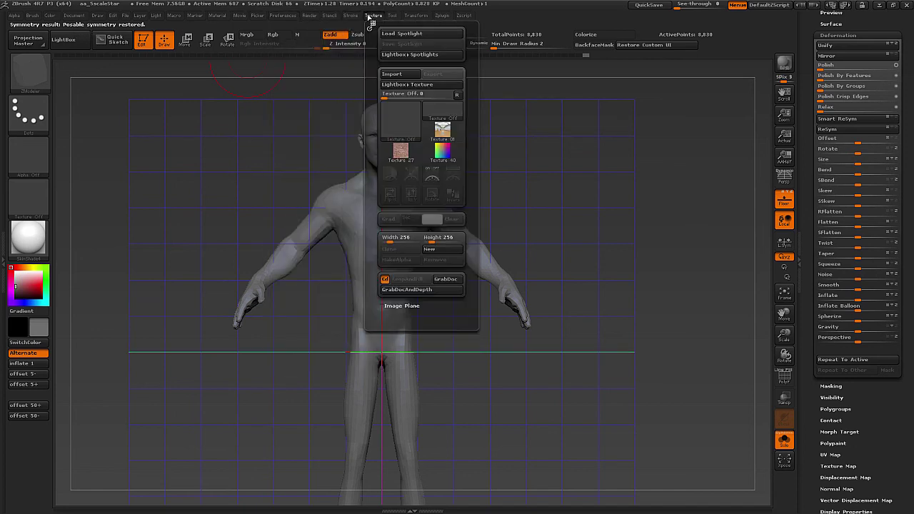
pyautogui.moveTo(416, 17)
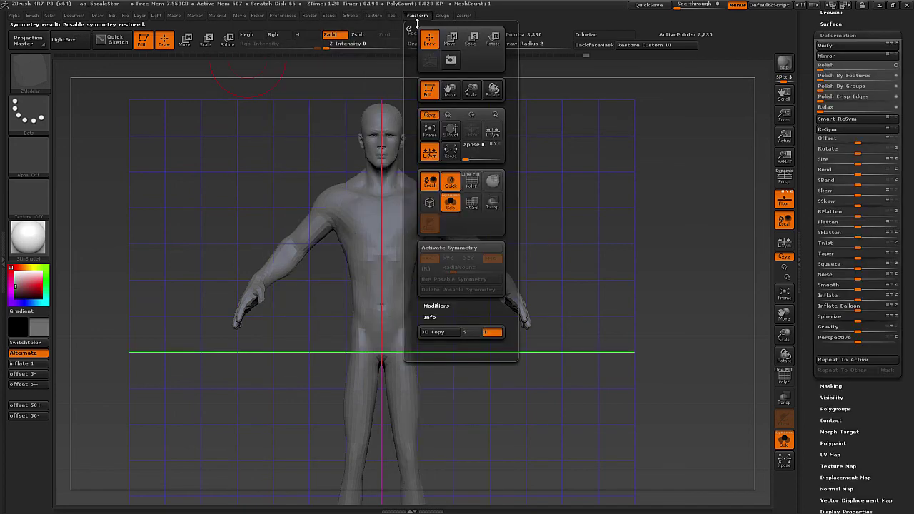
pyautogui.click(465, 248)
pyautogui.click(454, 291)
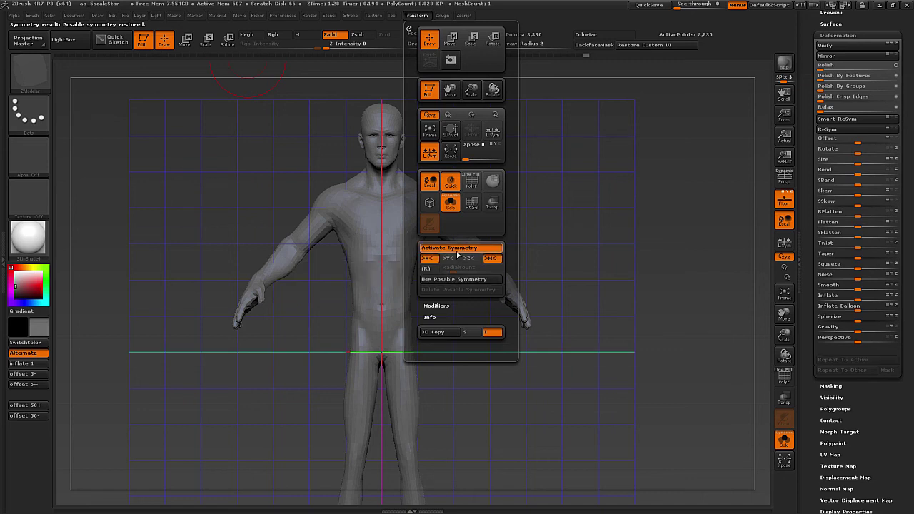
pyautogui.click(458, 250)
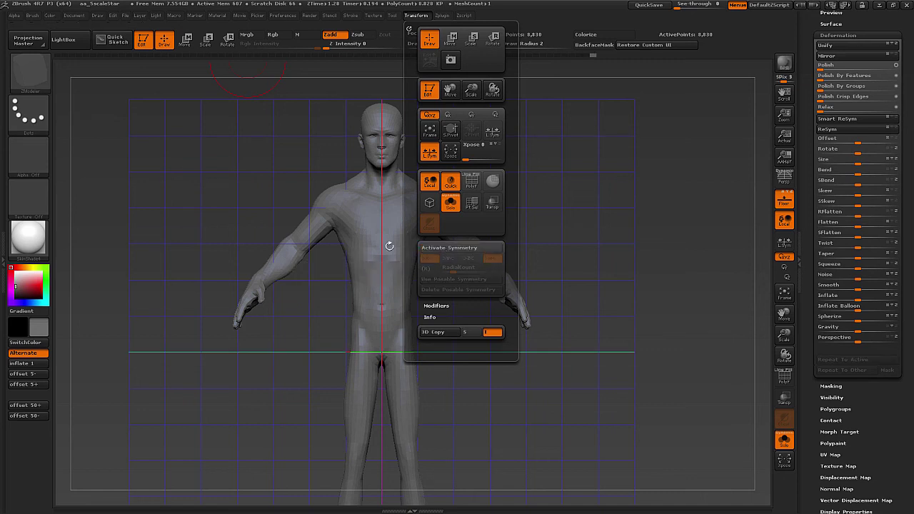
pyautogui.click(847, 119)
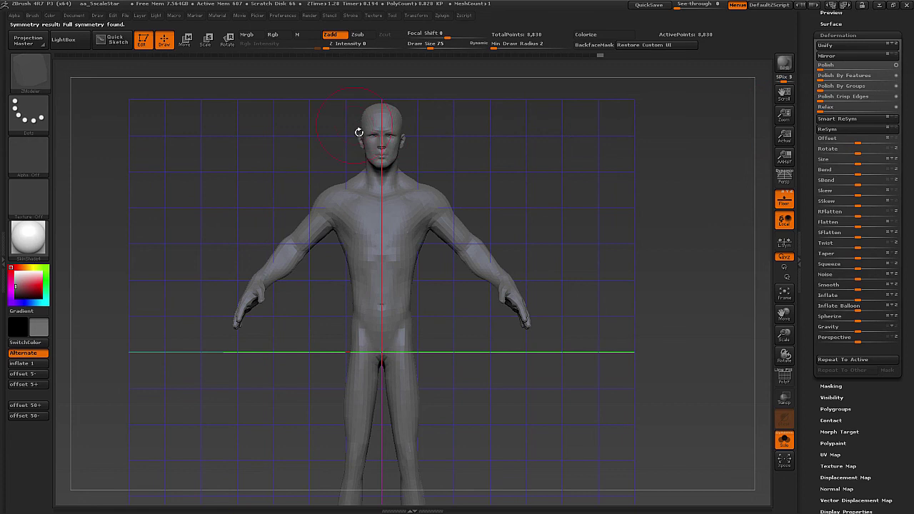
# Examine the whole re-symmetrised figure with the wireframe shown and hidden.
pyautogui.moveTo(358, 132); pyautogui.dragTo(471, 196)
pyautogui.hotkey('shift', 'f')
pyautogui.hotkey('shift', 'f')
pyautogui.moveTo(506, 160)
pyautogui.keyDown('alt'); pyautogui.mouseDown()
pyautogui.moveTo(457, 178)
pyautogui.moveTo(526, 205)
pyautogui.moveTo(516, 204)
pyautogui.moveTo(541, 166)
pyautogui.mouseUp(); pyautogui.keyUp('alt')
pyautogui.press('s')
pyautogui.moveTo(600, 56)
pyautogui.mouseDown()
pyautogui.moveTo(132, 84)
pyautogui.moveTo(649, 73)
pyautogui.mouseUp()
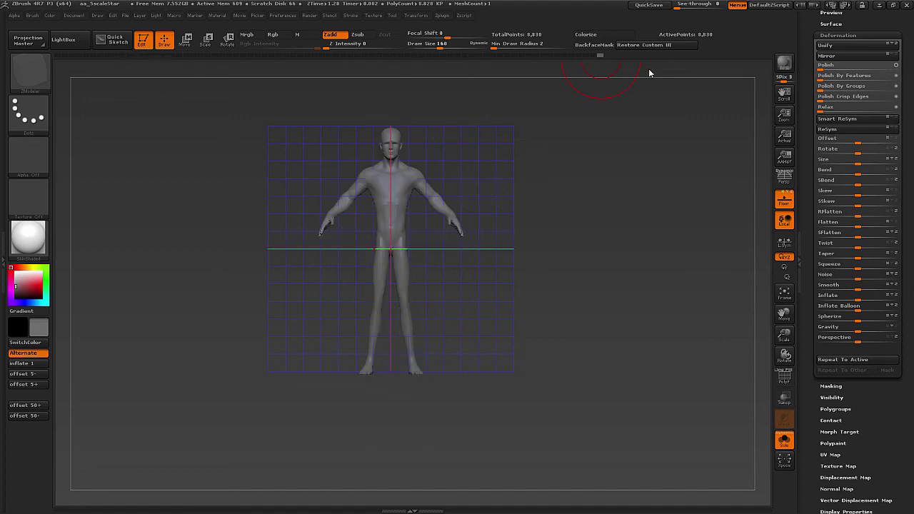
pyautogui.keyDown('alt'); pyautogui.moveTo(518, 167); pyautogui.dragTo(495, 216); pyautogui.keyUp('alt')
pyautogui.press('s')
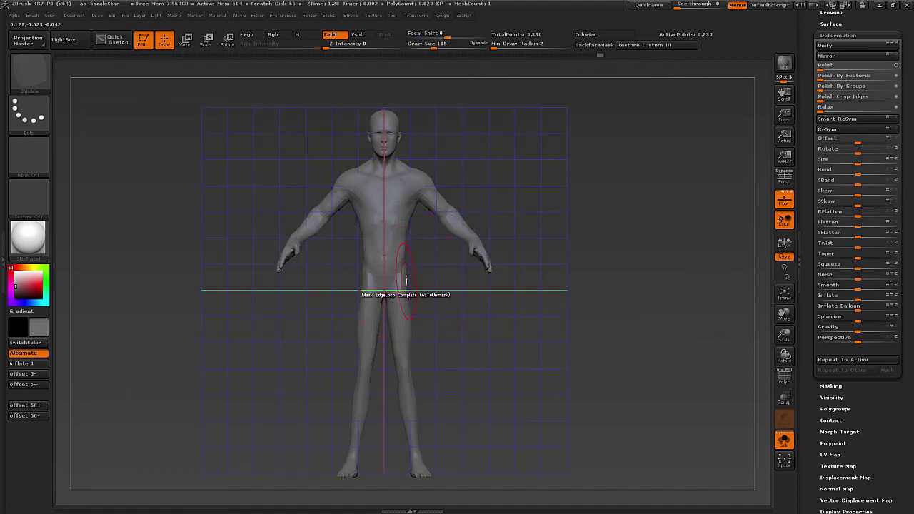
# Switch to the Move brush and try reshaping the figure around the hips, adjusting the draw size between strokes.
pyautogui.press('b')
pyautogui.press('m')
pyautogui.press('v')
pyautogui.press('s')
pyautogui.moveTo(412, 276)
pyautogui.mouseDown()
pyautogui.moveTo(412, 266)
pyautogui.moveTo(397, 268)
pyautogui.moveTo(423, 262)
pyautogui.moveTo(428, 271)
pyautogui.mouseUp()
pyautogui.hotkey('ctrl', 'z')
pyautogui.press('s')
pyautogui.press('s')
pyautogui.moveTo(360, 286)
pyautogui.keyDown('shift'); pyautogui.mouseDown()
pyautogui.moveTo(391, 250)
pyautogui.moveTo(436, 310)
pyautogui.mouseUp(); pyautogui.keyUp('shift')
pyautogui.press('s')
pyautogui.moveTo(436, 310)
pyautogui.mouseDown()
pyautogui.moveTo(457, 322)
pyautogui.moveTo(464, 289)
pyautogui.mouseUp()
pyautogui.moveTo(465, 290)
pyautogui.mouseDown()
pyautogui.moveTo(493, 289)
pyautogui.moveTo(465, 304)
pyautogui.moveTo(385, 285)
pyautogui.moveTo(457, 285)
pyautogui.mouseUp()
pyautogui.keyDown('alt'); pyautogui.moveTo(500, 229); pyautogui.dragTo(511, 255); pyautogui.keyUp('alt')
pyautogui.moveTo(510, 255)
pyautogui.mouseDown()
pyautogui.moveTo(496, 255)
pyautogui.moveTo(527, 250)
pyautogui.mouseUp()
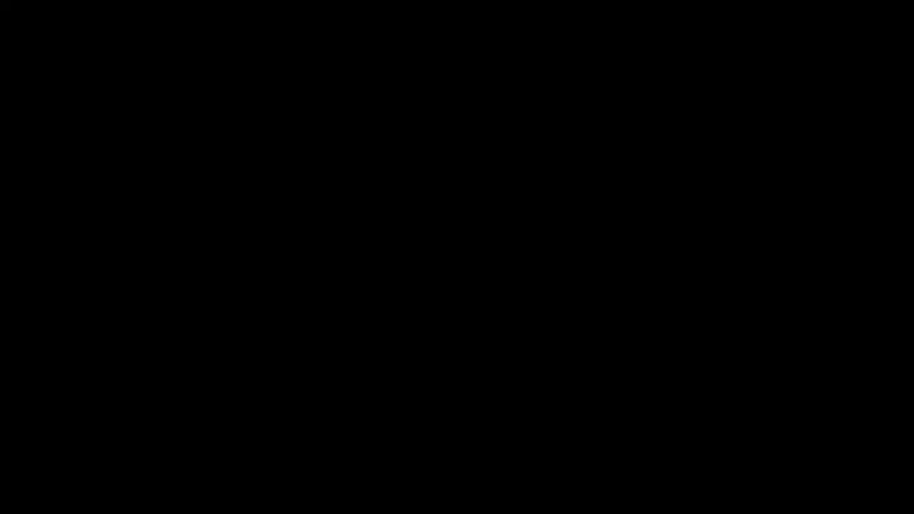